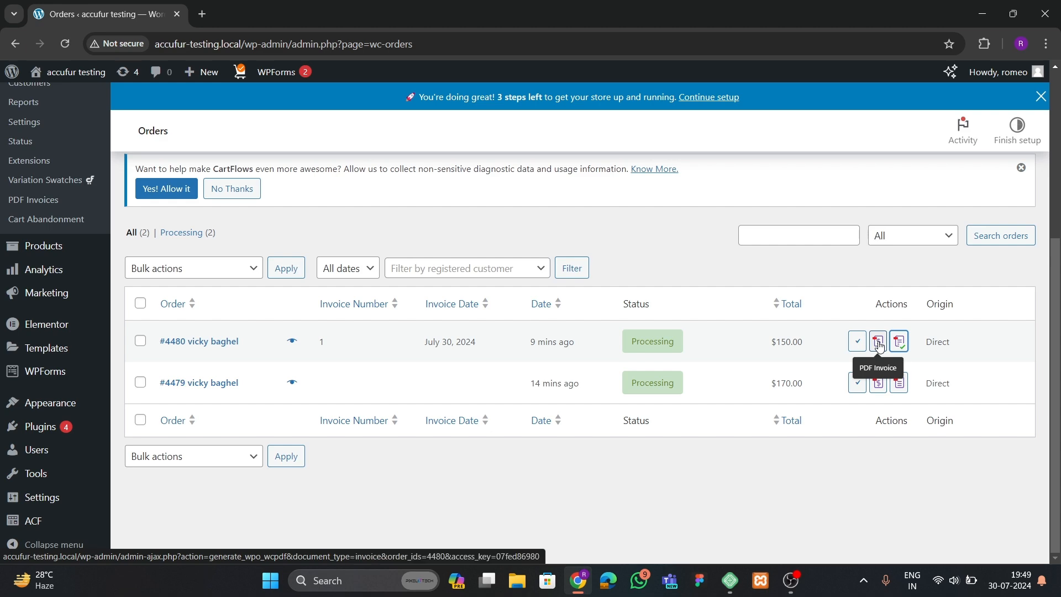
# View the PDF invoice and packing slip of the most recent order in the orders list, and close both documents.
pyautogui.click(879, 343)
pyautogui.click(126, 5)
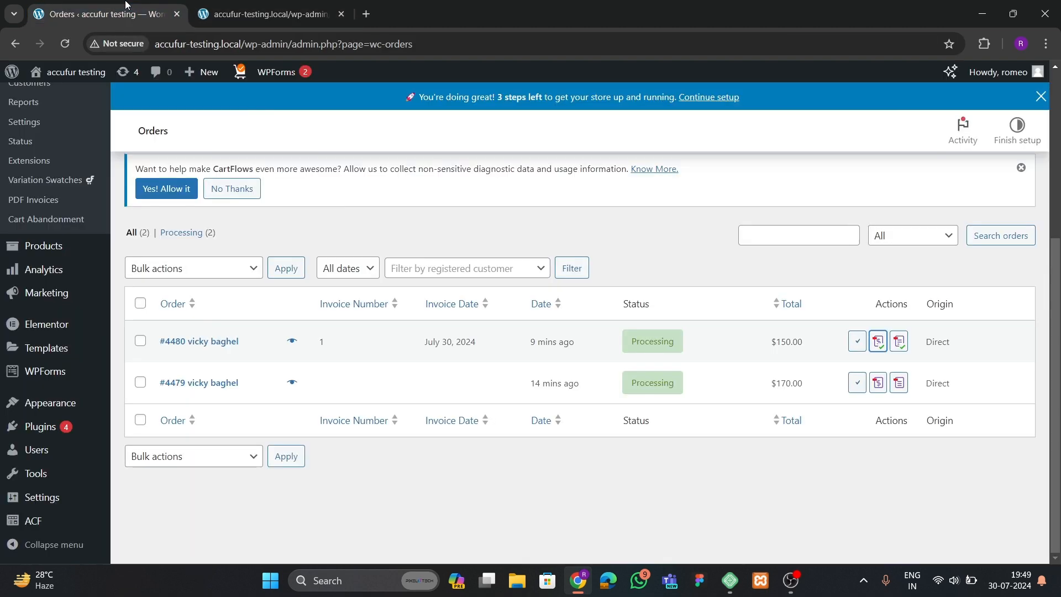
pyautogui.click(902, 347)
pyautogui.click(400, 8)
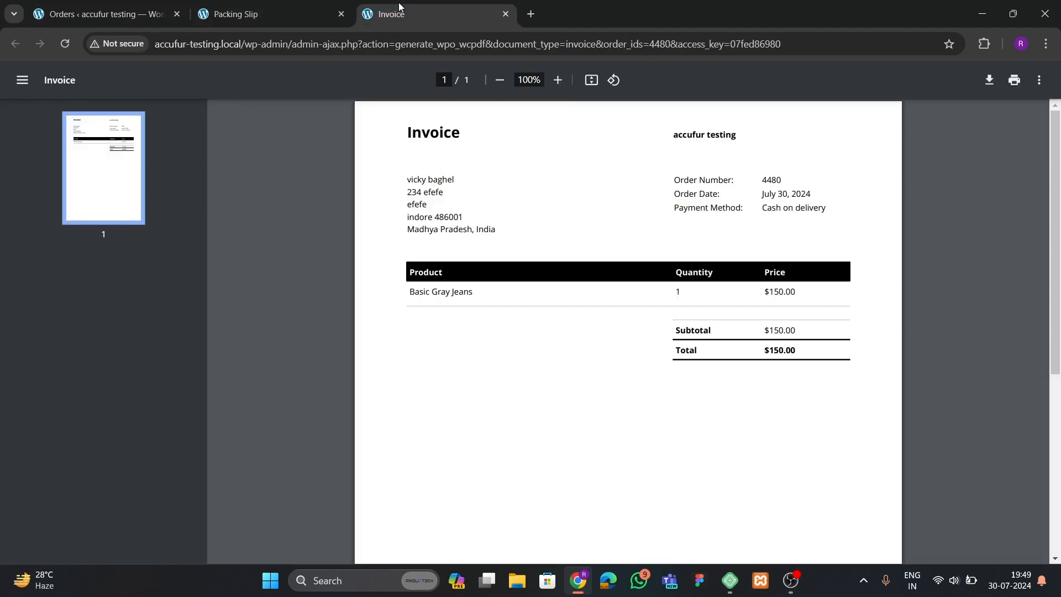
pyautogui.click(259, 14)
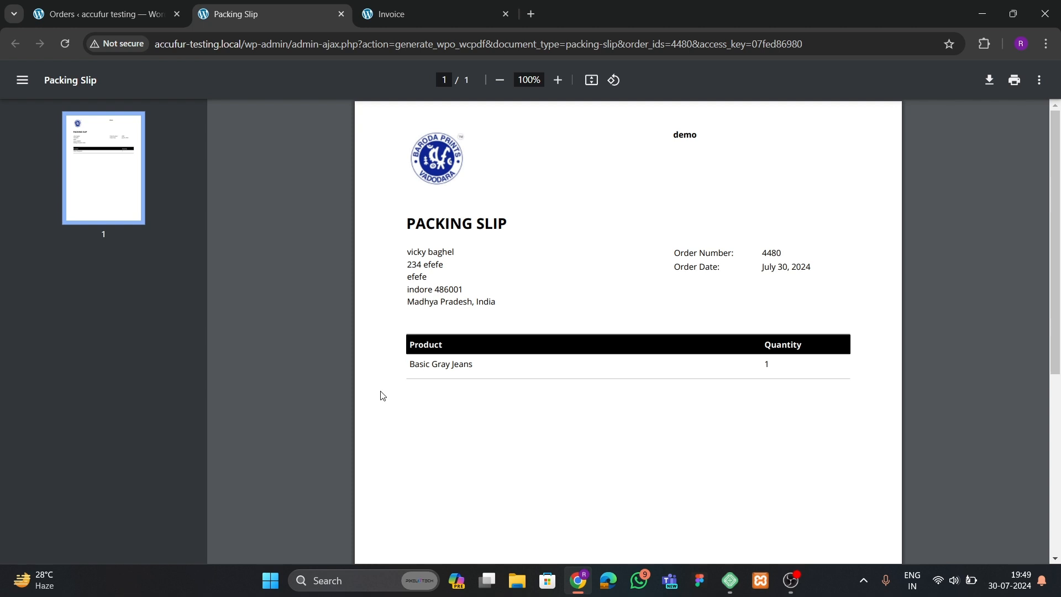
pyautogui.click(341, 14)
pyautogui.click(341, 15)
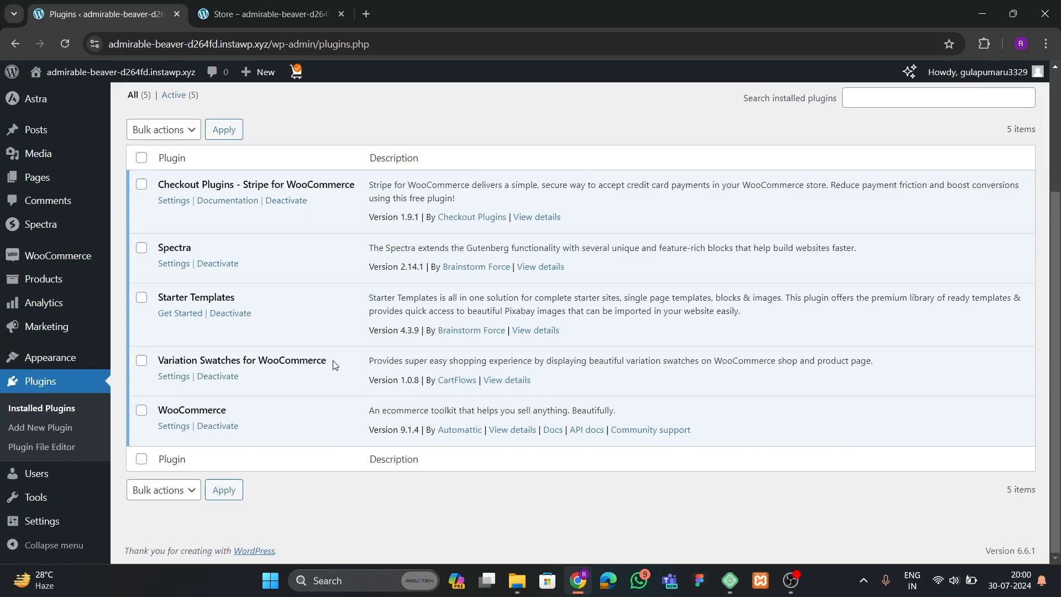
# Search the plugins available to add for "download invoice".
pyautogui.scroll(3, 333, 365)
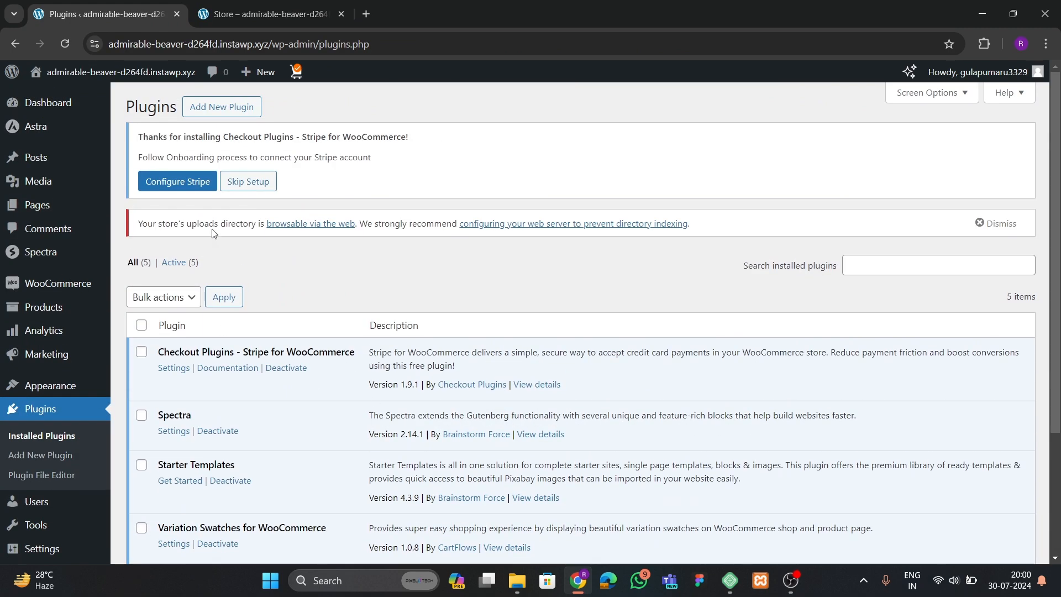
pyautogui.click(227, 108)
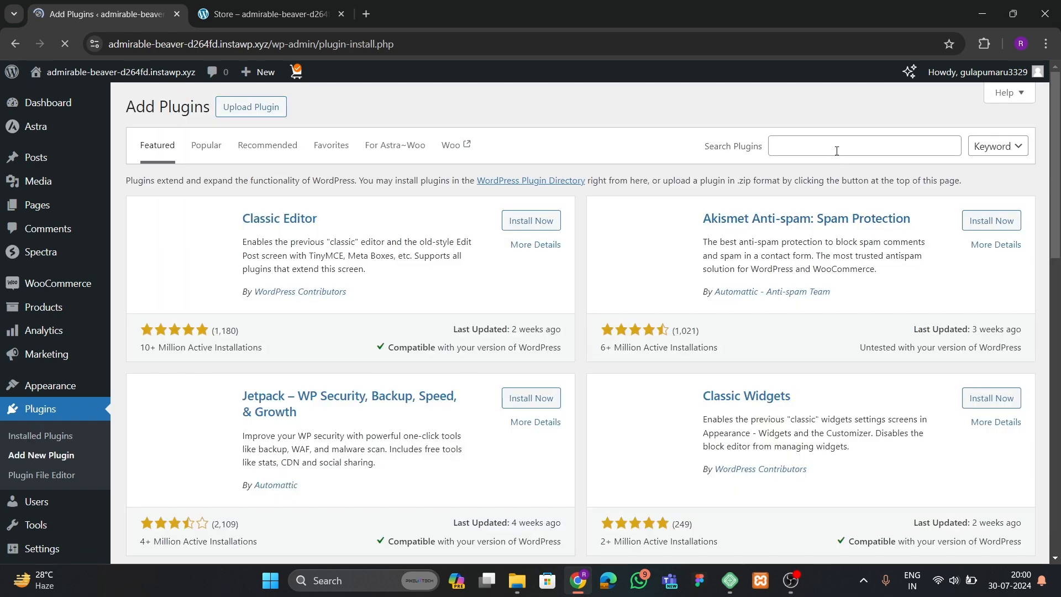
pyautogui.click(817, 149)
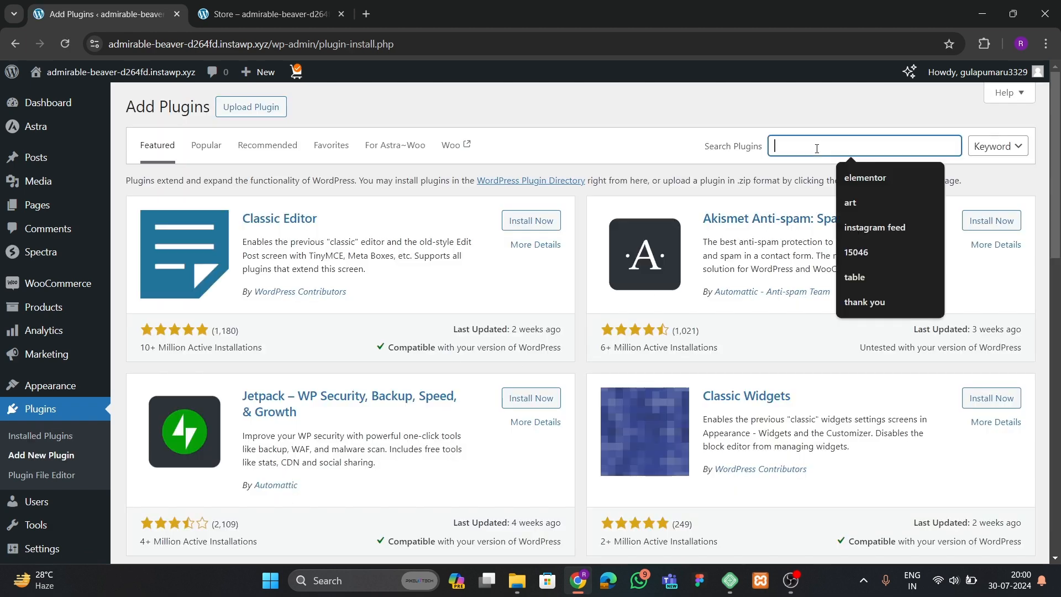
pyautogui.write('downloadinvoice')
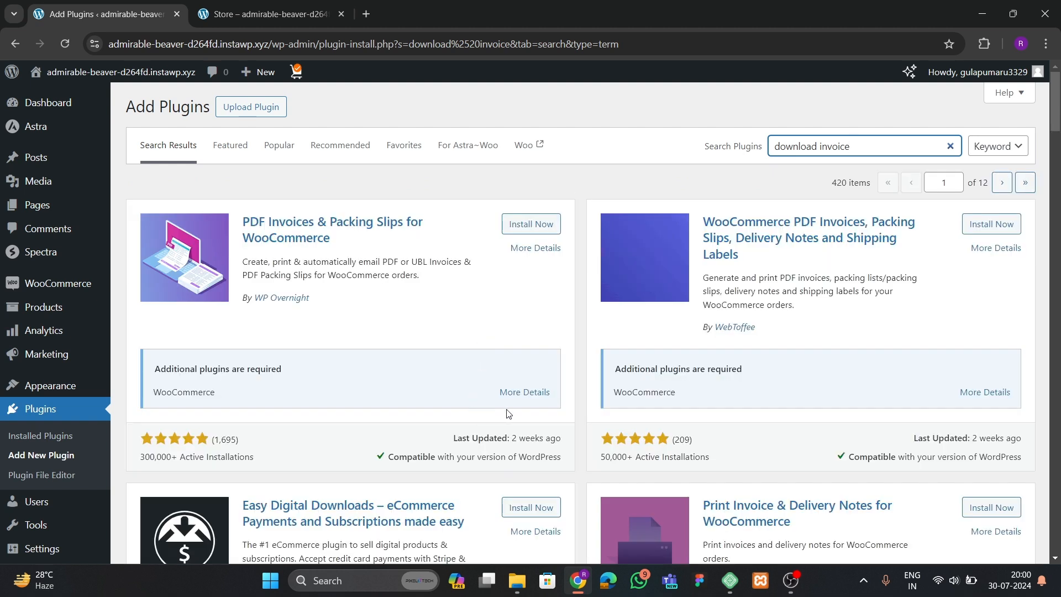
# Install and activate PDF Invoices & Packing Slips for WooCommerce by WP Overnight.
pyautogui.click(522, 225)
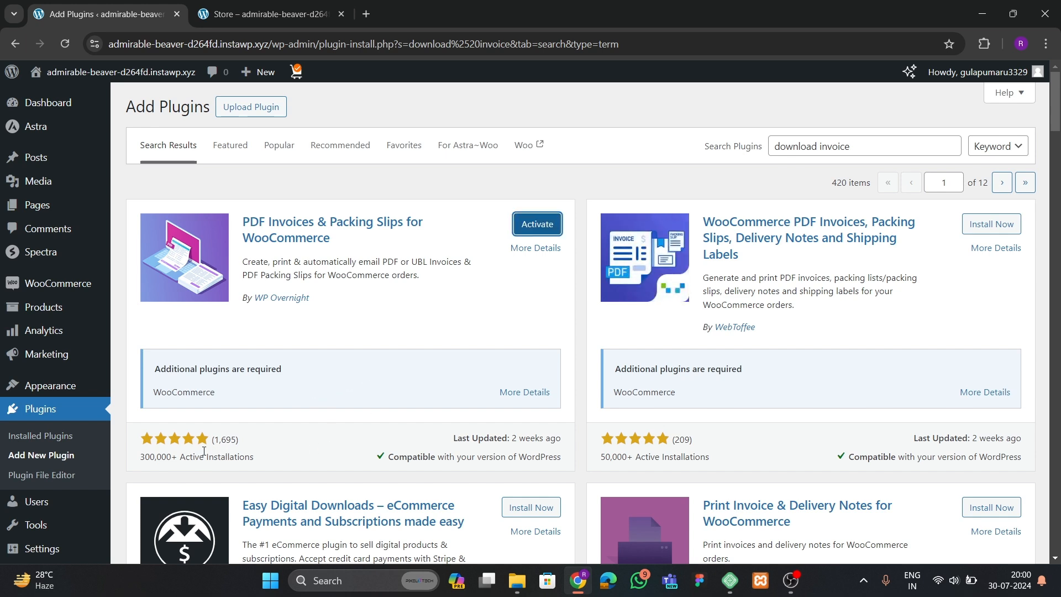
pyautogui.click(521, 231)
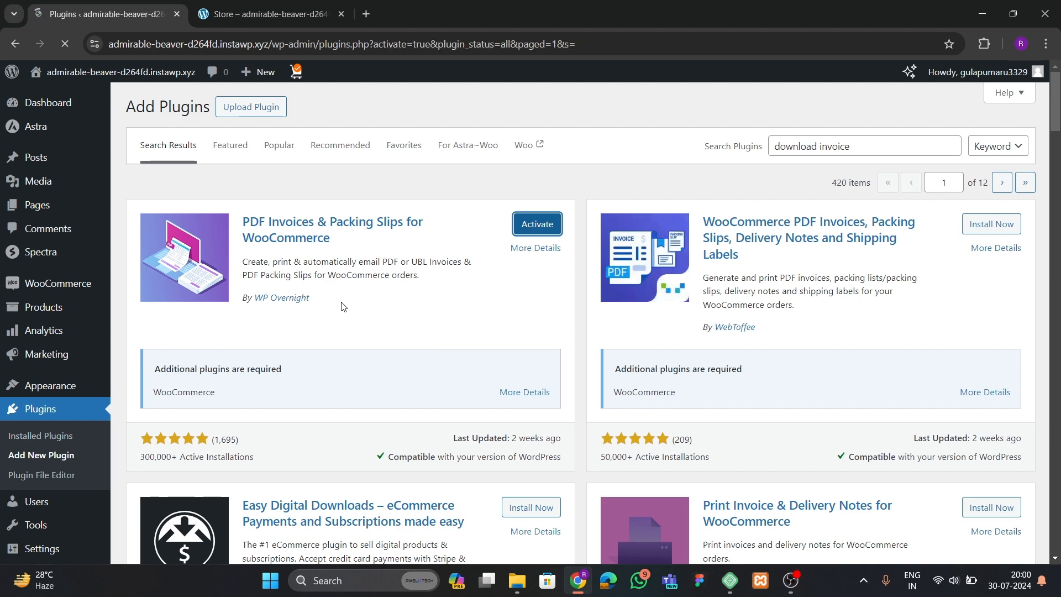
pyautogui.scroll(-5, 332, 312)
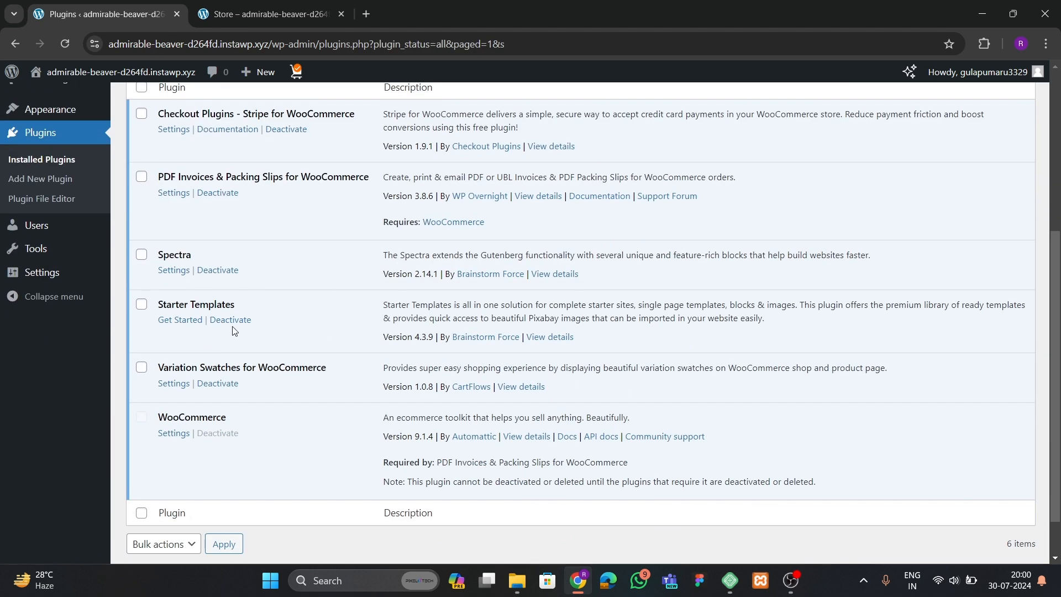
pyautogui.scroll(5, 44, 337)
# Open the WooCommerce PDF Invoices settings and look over the General settings and invoice preview area.
pyautogui.moveTo(53, 335)
pyautogui.scroll(-3, 53, 335)
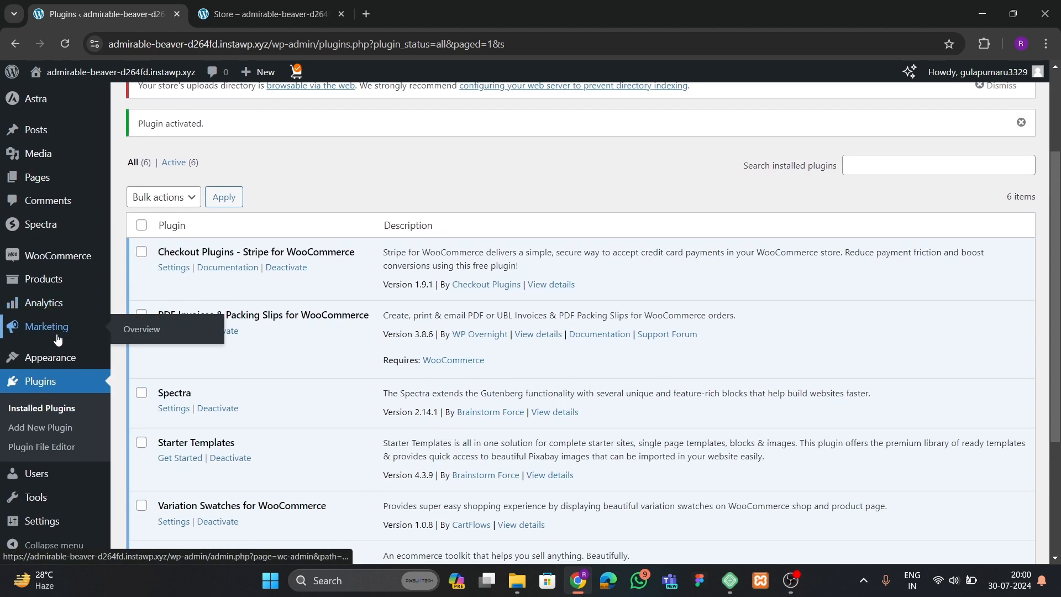
pyautogui.moveTo(68, 256)
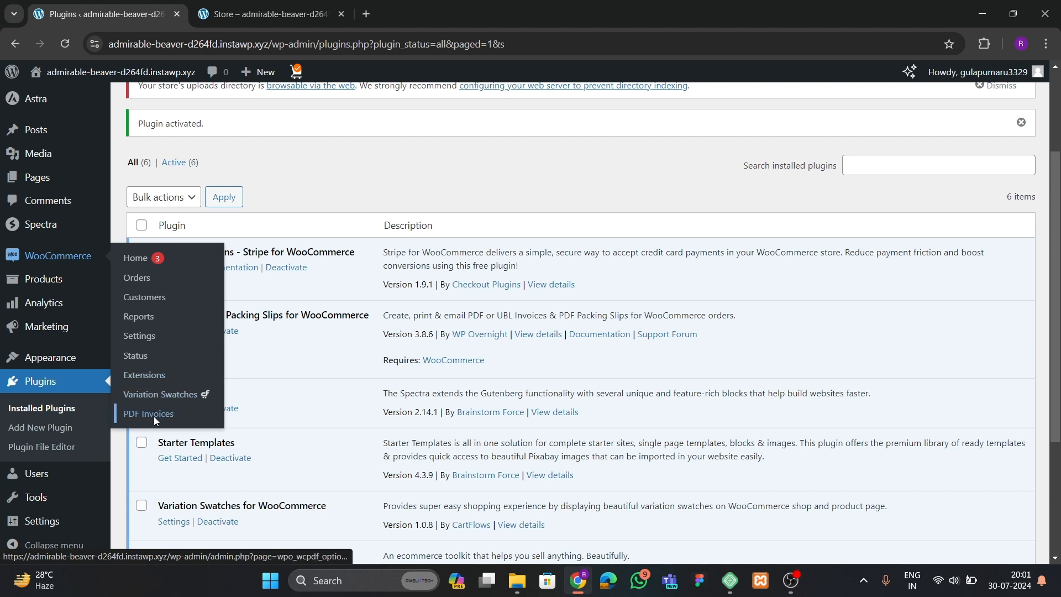
pyautogui.click(161, 394)
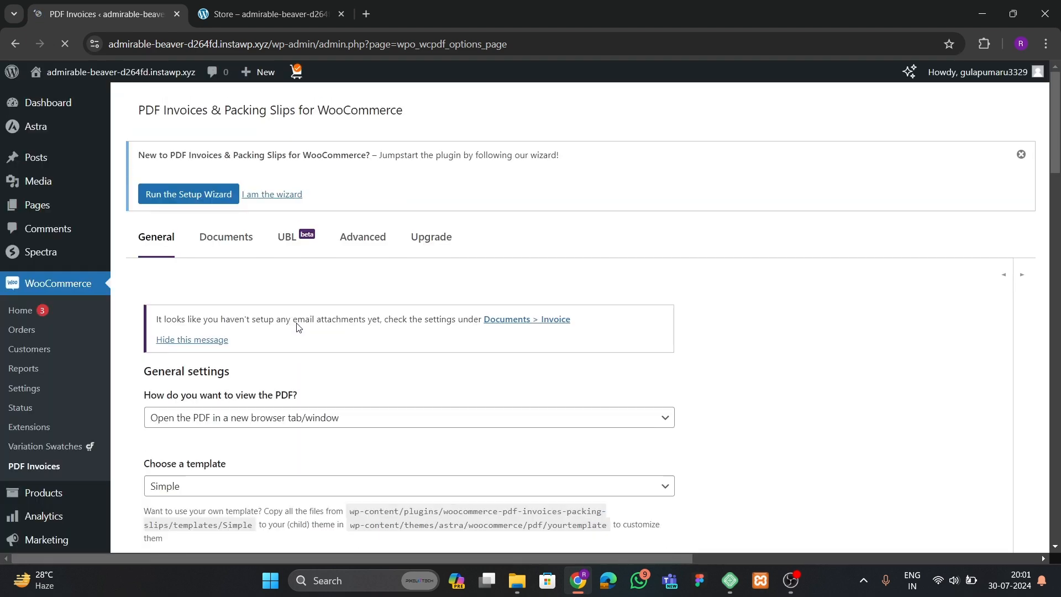
pyautogui.scroll(-3, 299, 344)
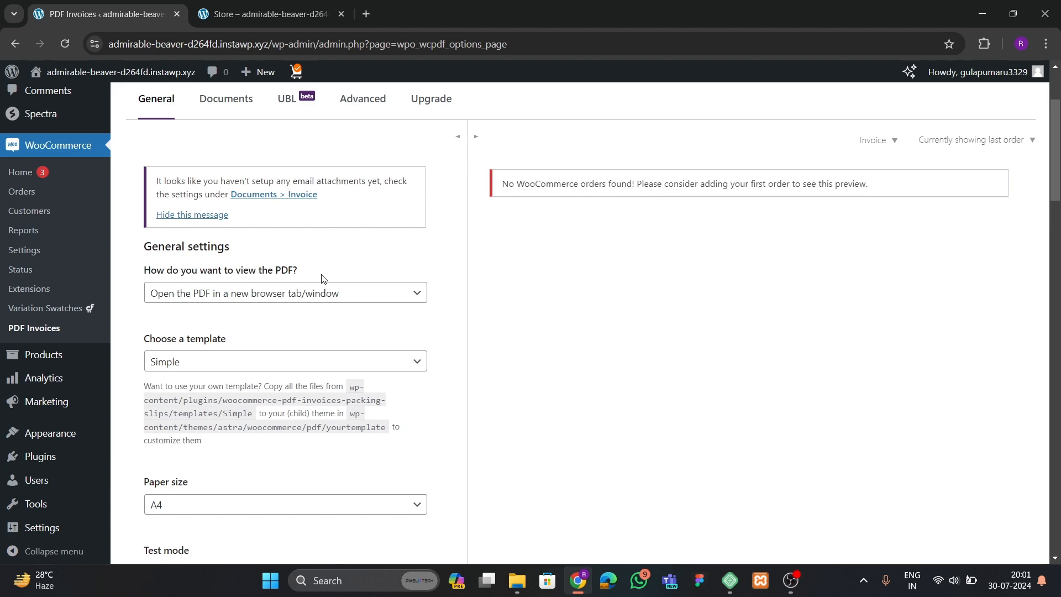
pyautogui.scroll(3, 327, 278)
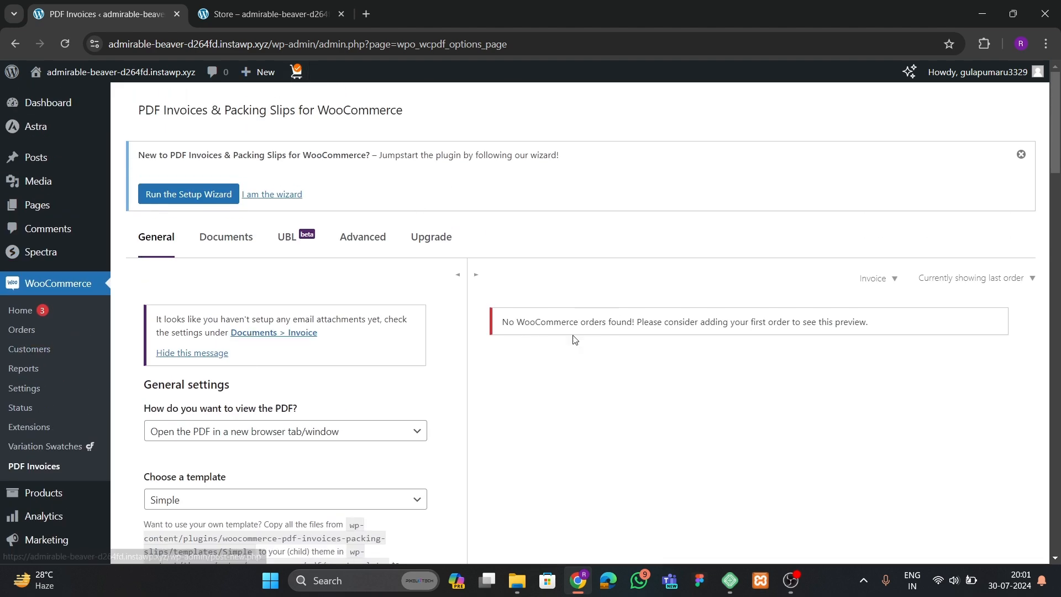
# Close the existing store page and reopen the site's storefront in a new browser tab.
pyautogui.click(260, 14)
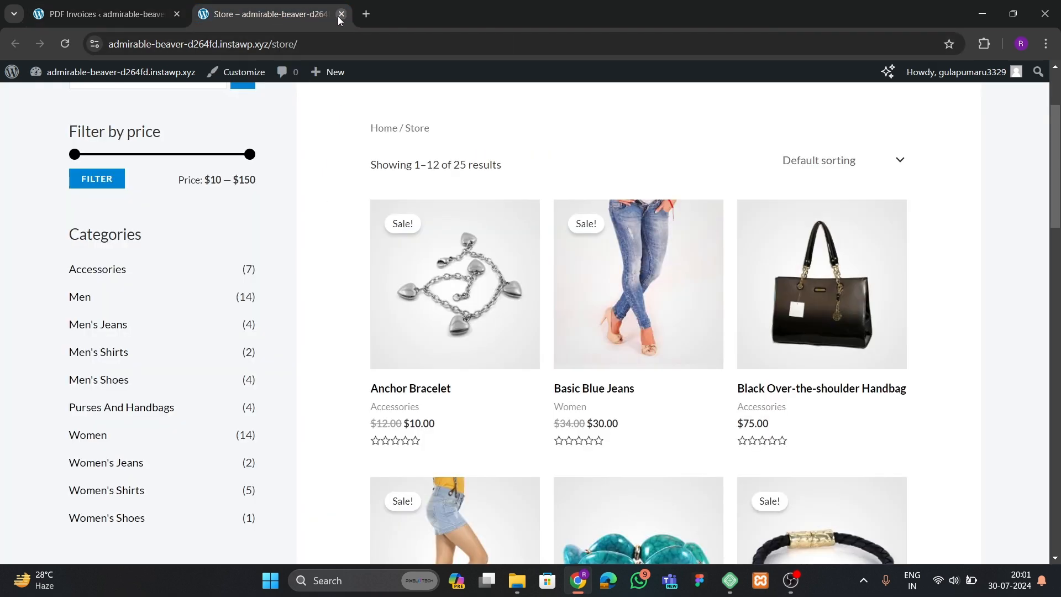
pyautogui.click(341, 14)
pyautogui.moveTo(65, 81)
pyautogui.rightClick(59, 112)
pyautogui.click(100, 124)
pyautogui.click(331, 24)
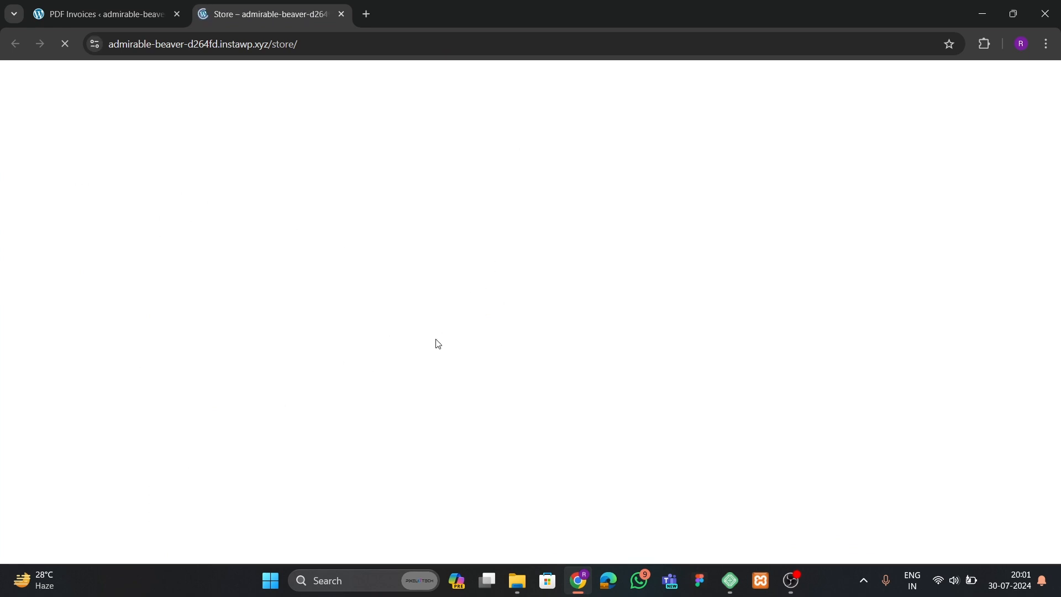
# Open the Basic Blue Jeans product from the store and add one to the cart.
pyautogui.scroll(-3, 409, 331)
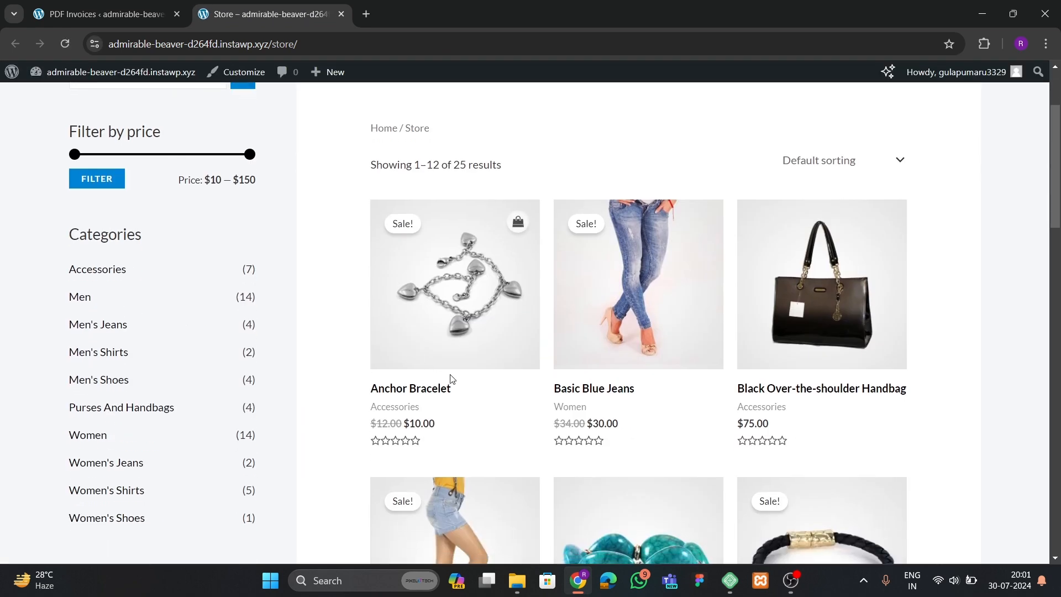
pyautogui.click(639, 311)
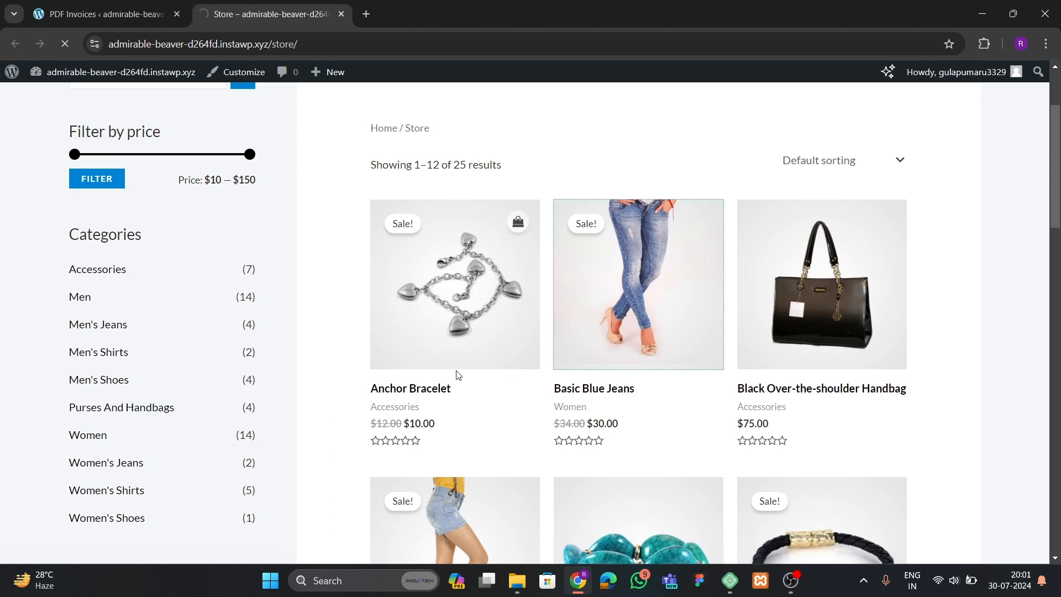
pyautogui.scroll(-2, 456, 373)
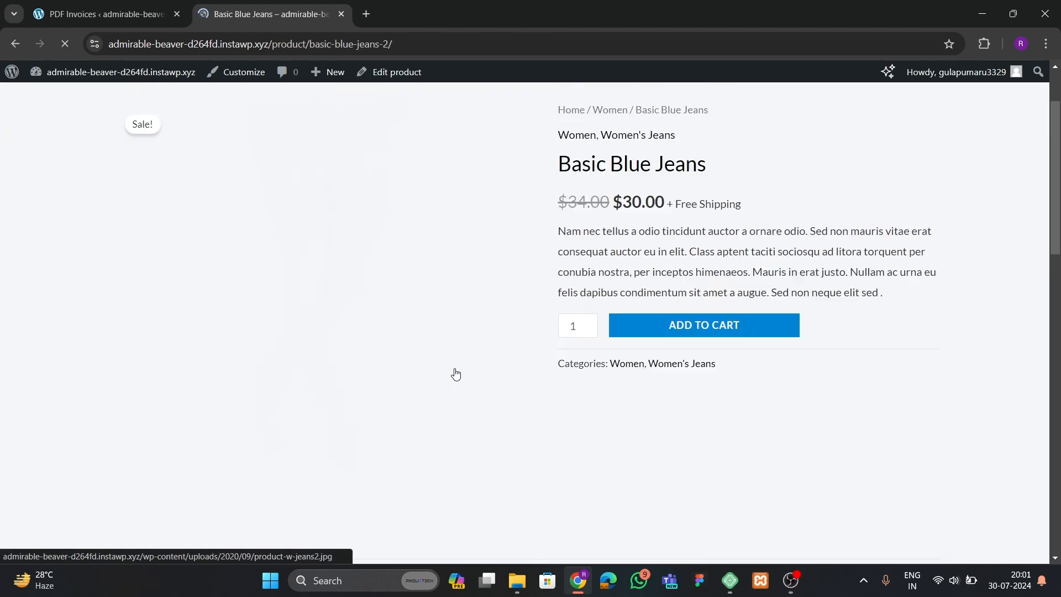
pyautogui.scroll(1, 456, 373)
pyautogui.click(694, 358)
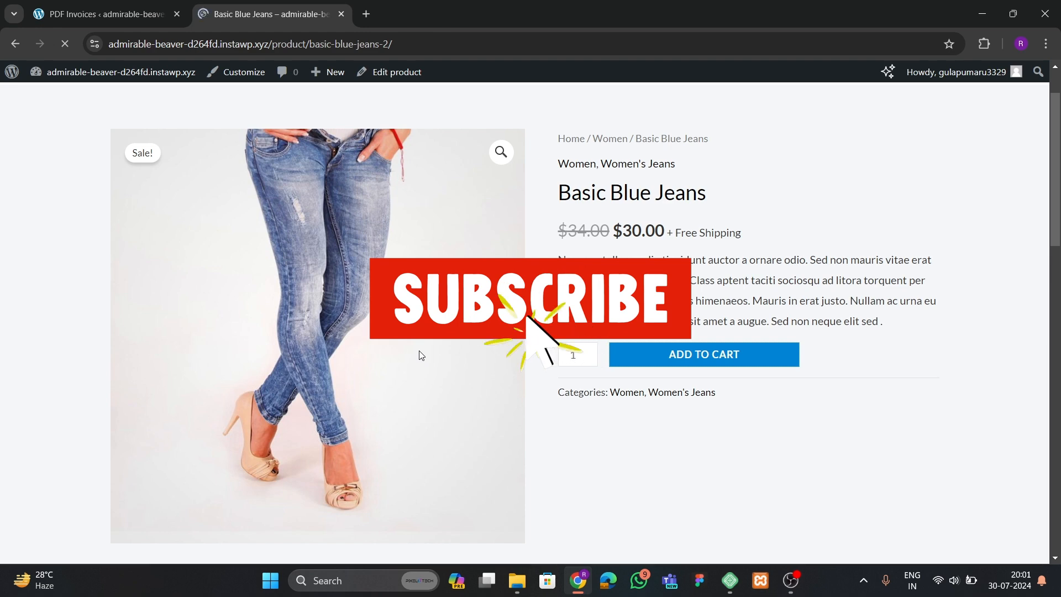
# View the cart and proceed to checkout with the Basic Blue Jeans.
pyautogui.click(882, 235)
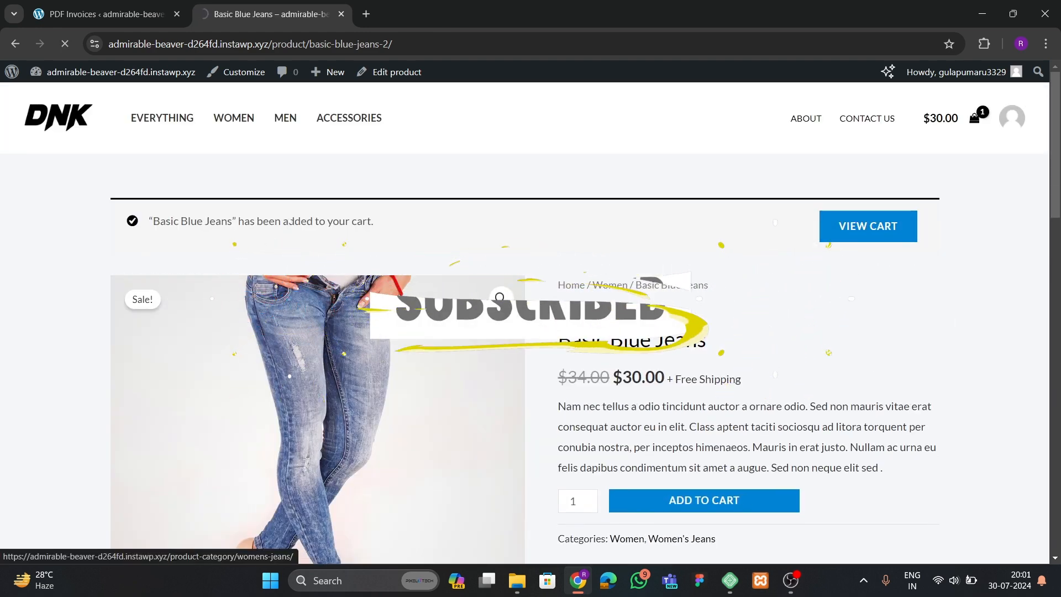
pyautogui.scroll(-3, 543, 315)
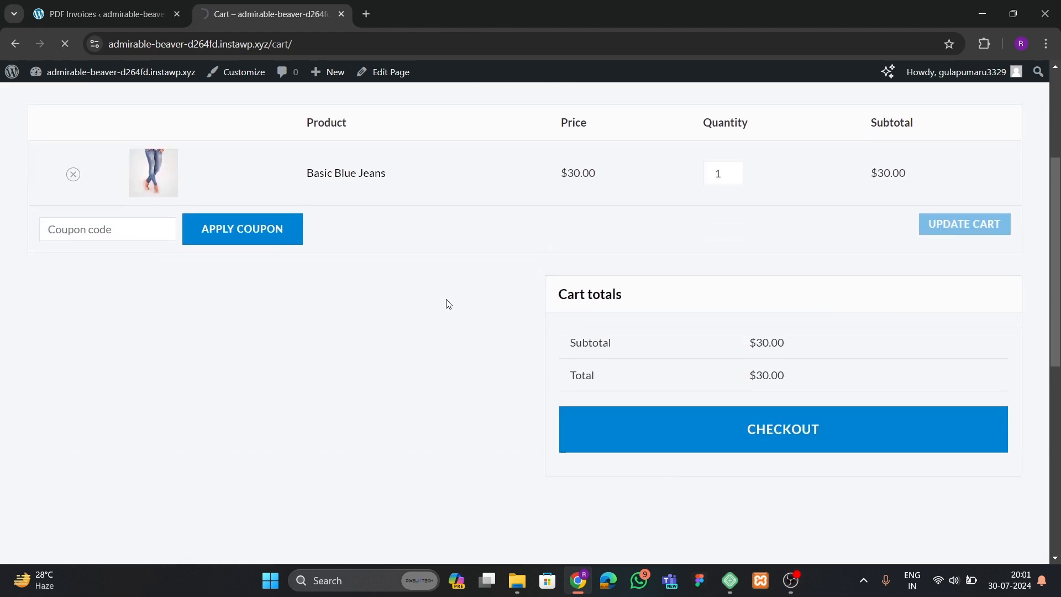
pyautogui.scroll(-2, 337, 325)
# Fill in the checkout billing details with the saved customer's name, address, phone and e-mail.
pyautogui.click(161, 275)
pyautogui.click(175, 302)
pyautogui.scroll(-4, 336, 296)
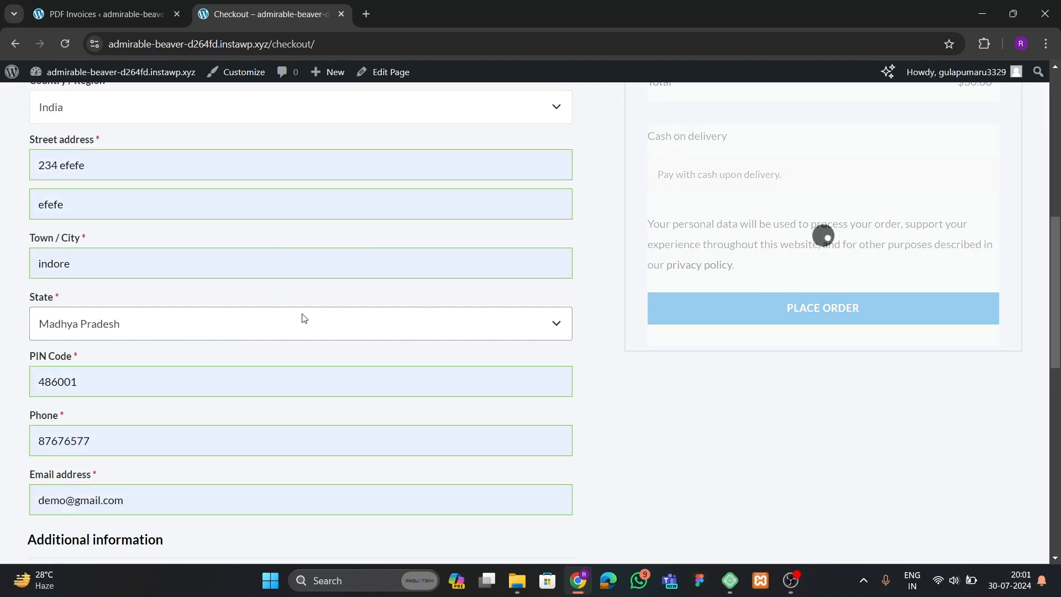
# Review the order summary and place the order with cash on delivery.
pyautogui.scroll(5, 776, 409)
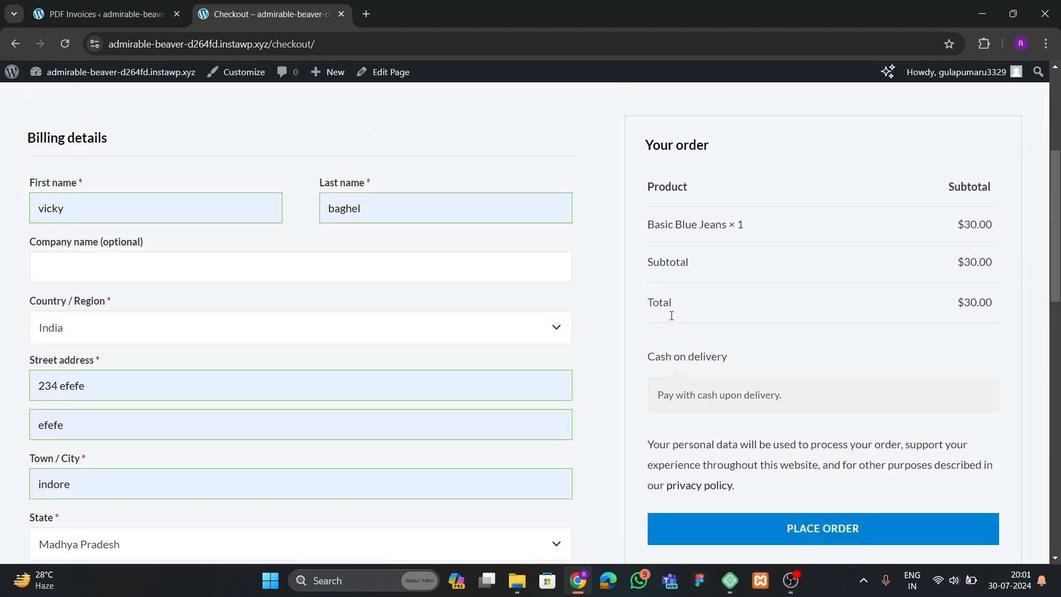
pyautogui.scroll(-3, 672, 315)
pyautogui.click(792, 437)
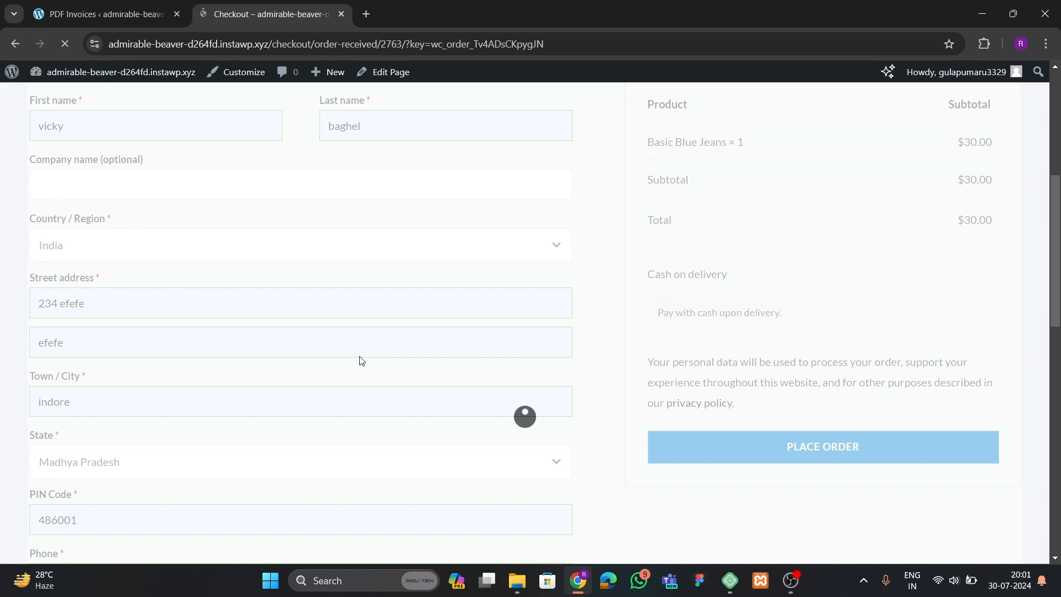
# Return to the site admin and open the WooCommerce orders list to check the new order.
pyautogui.click(75, 17)
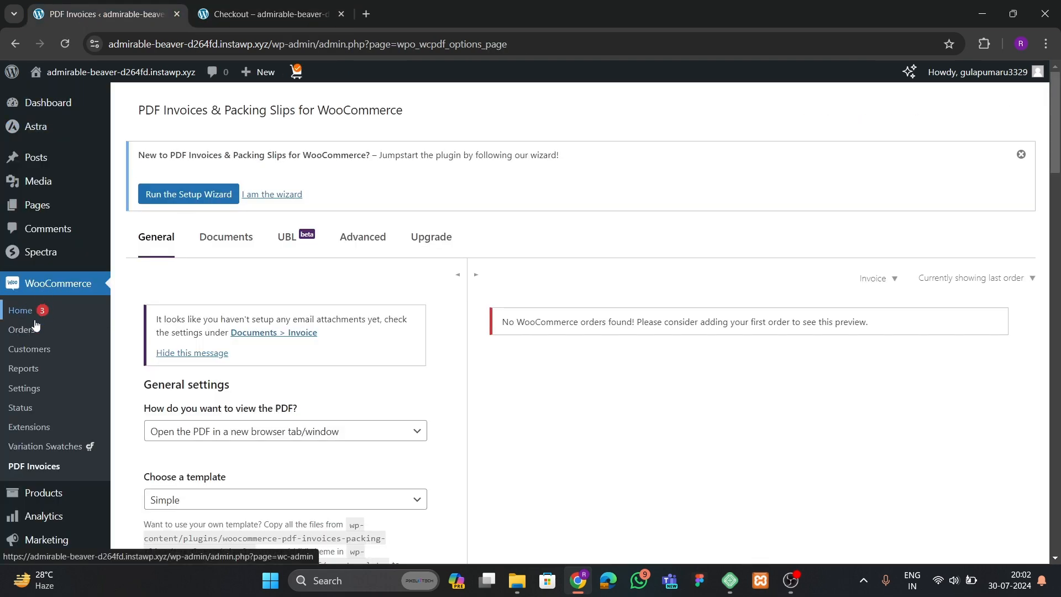
pyautogui.scroll(-3, 34, 312)
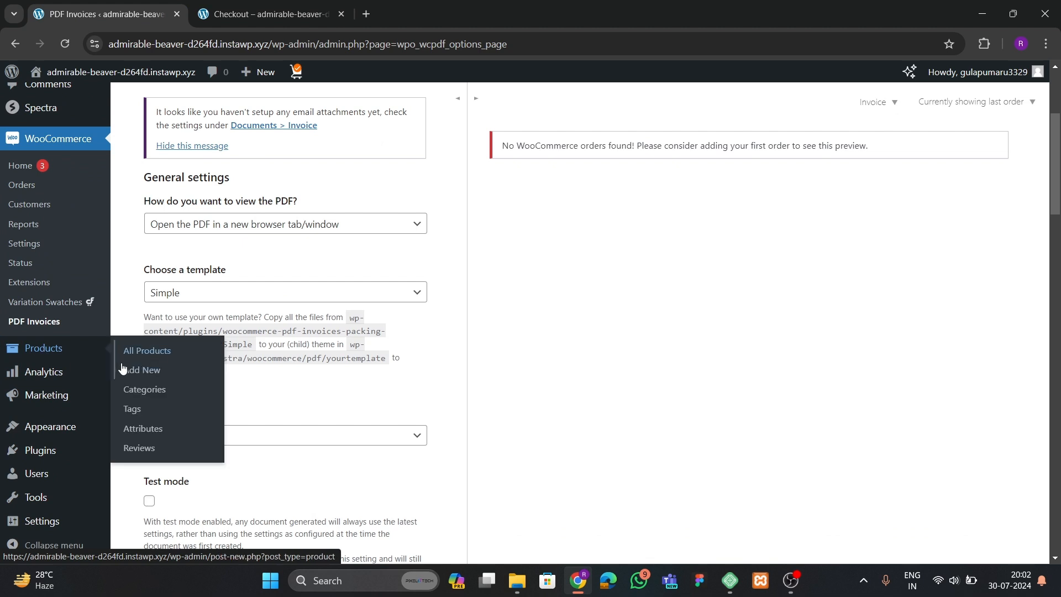
pyautogui.click(33, 190)
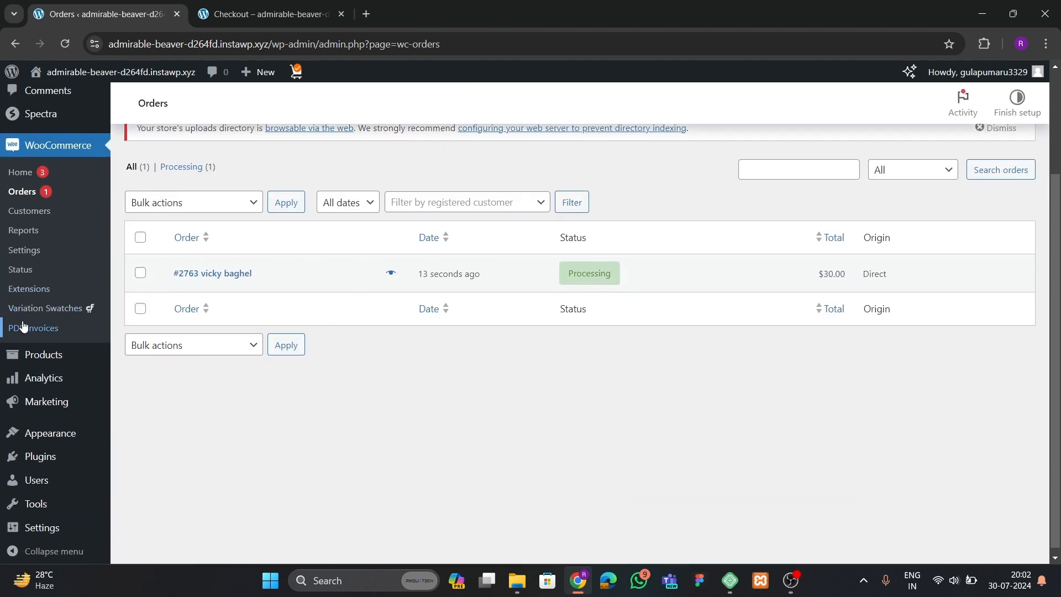
# Reopen the PDF Invoices settings and check the General settings beside the invoice preview.
pyautogui.scroll(-1, 24, 328)
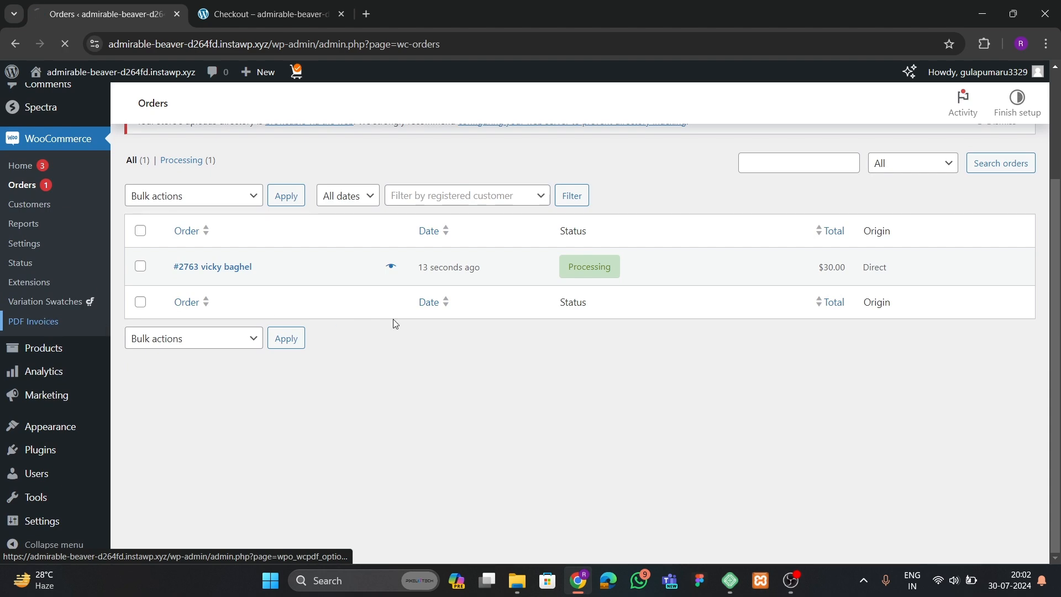
pyautogui.scroll(-3, 299, 351)
pyautogui.scroll(3, 302, 349)
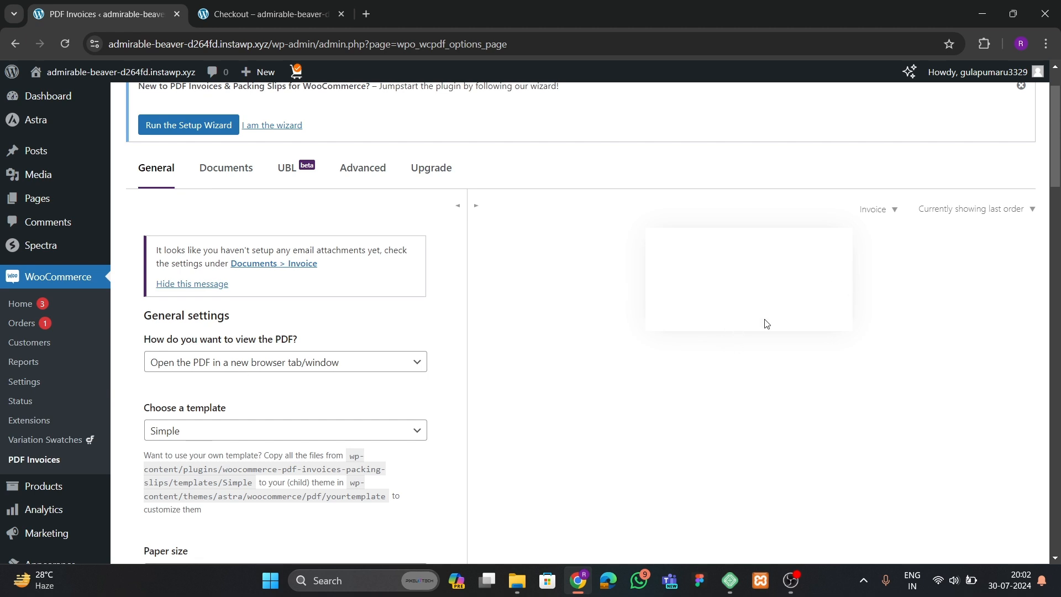
pyautogui.scroll(-1, 173, 423)
# Review the PDF viewing choices and keep "Open the PDF in a new browser tab/window".
pyautogui.click(292, 293)
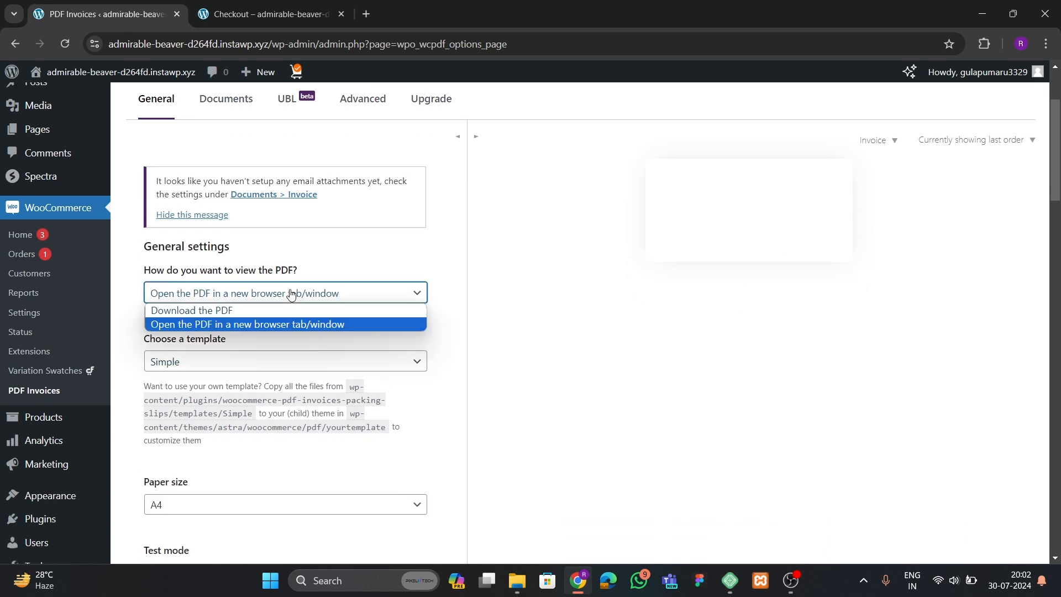
pyautogui.click(209, 290)
pyautogui.click(283, 296)
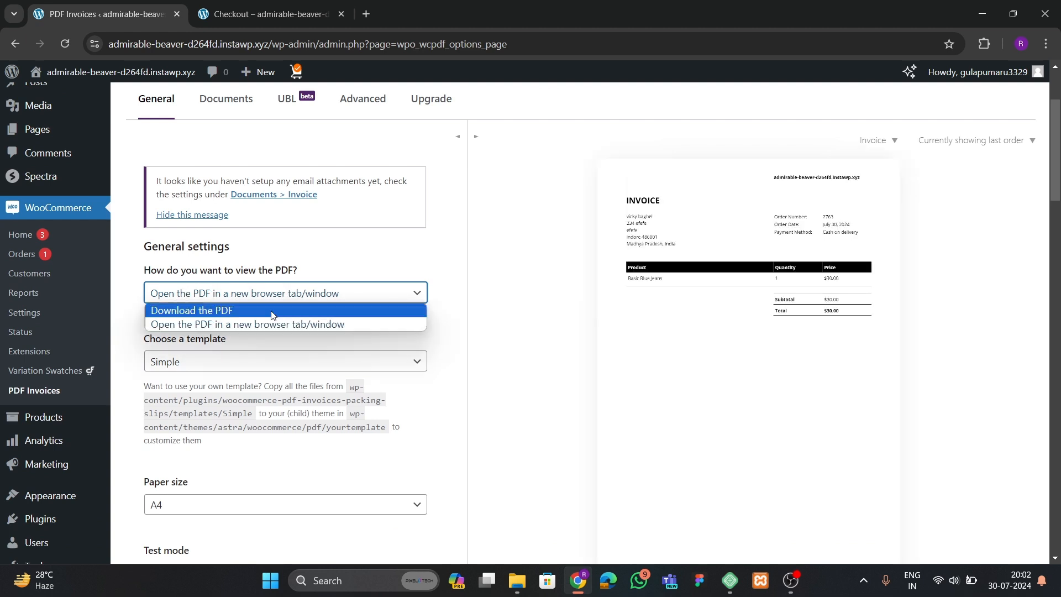
pyautogui.click(343, 284)
pyautogui.scroll(-8, 308, 330)
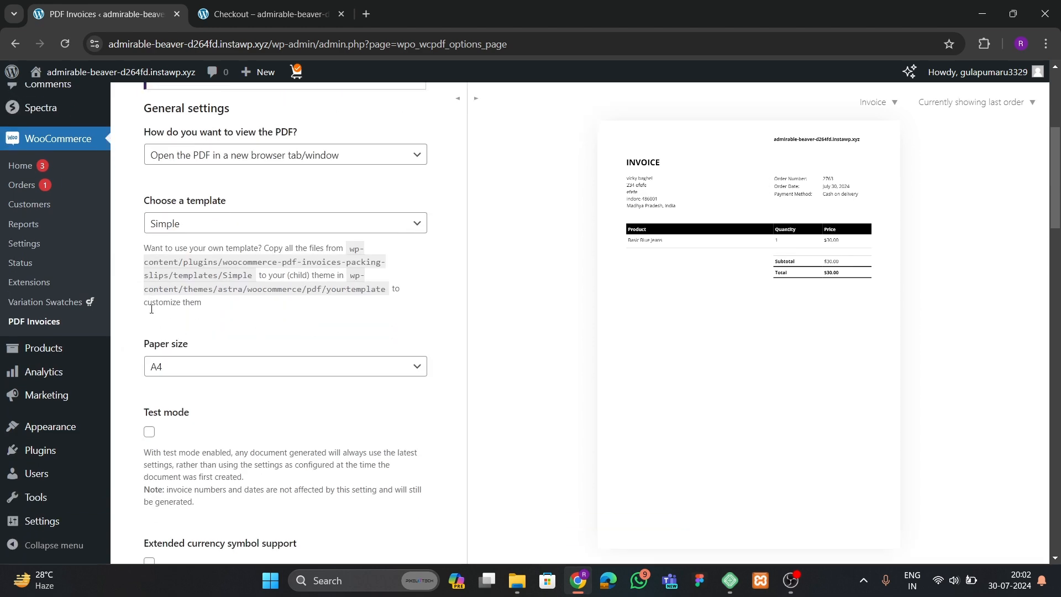
# Upload baroda-logo.png from the Downloads folder and set it as the shop header/logo for the invoice.
pyautogui.scroll(-1, 216, 344)
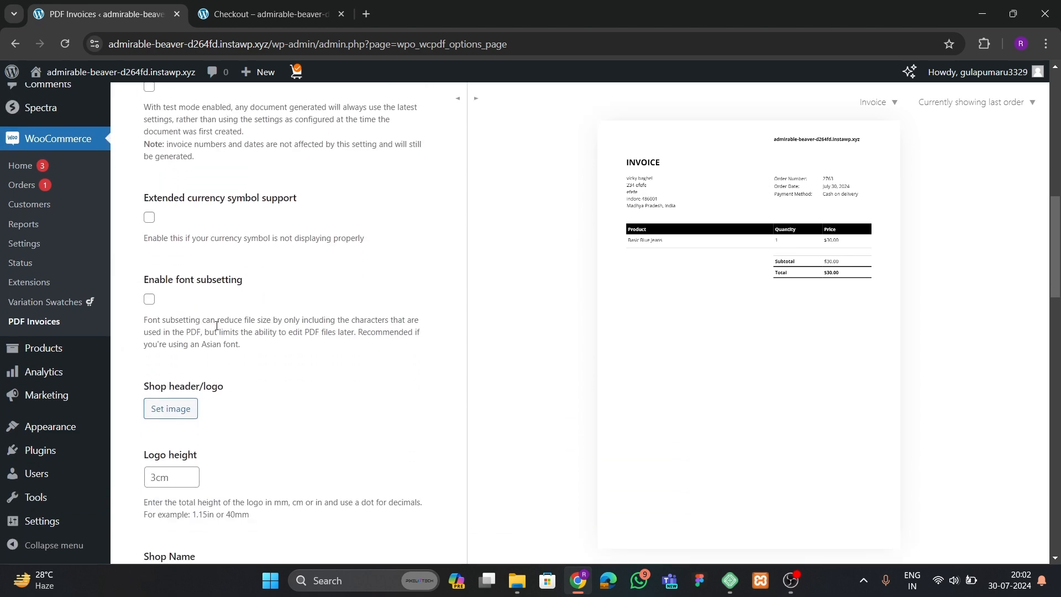
pyautogui.scroll(-3, 213, 300)
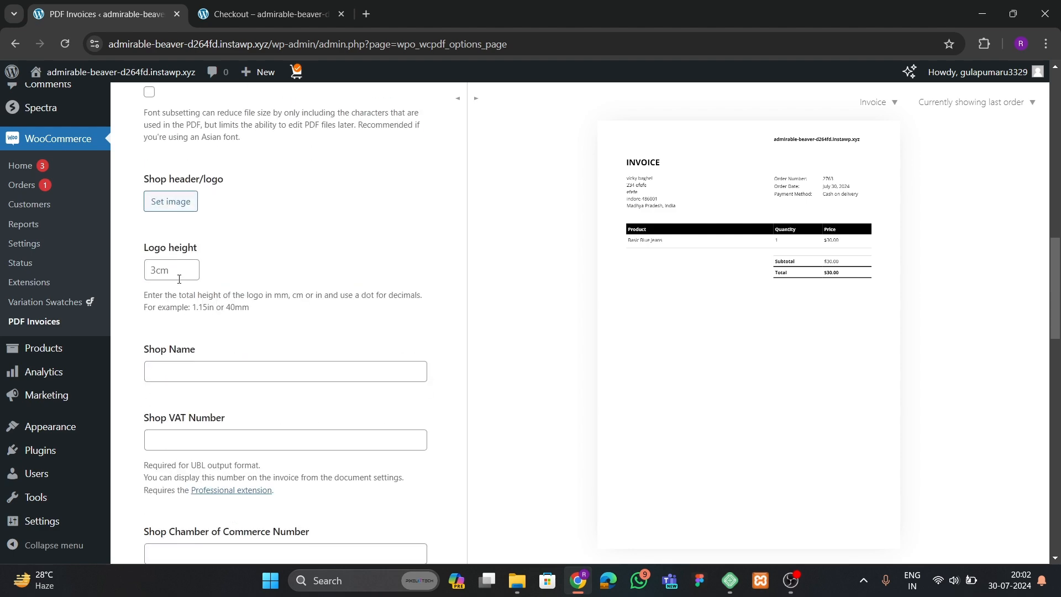
pyautogui.click(170, 201)
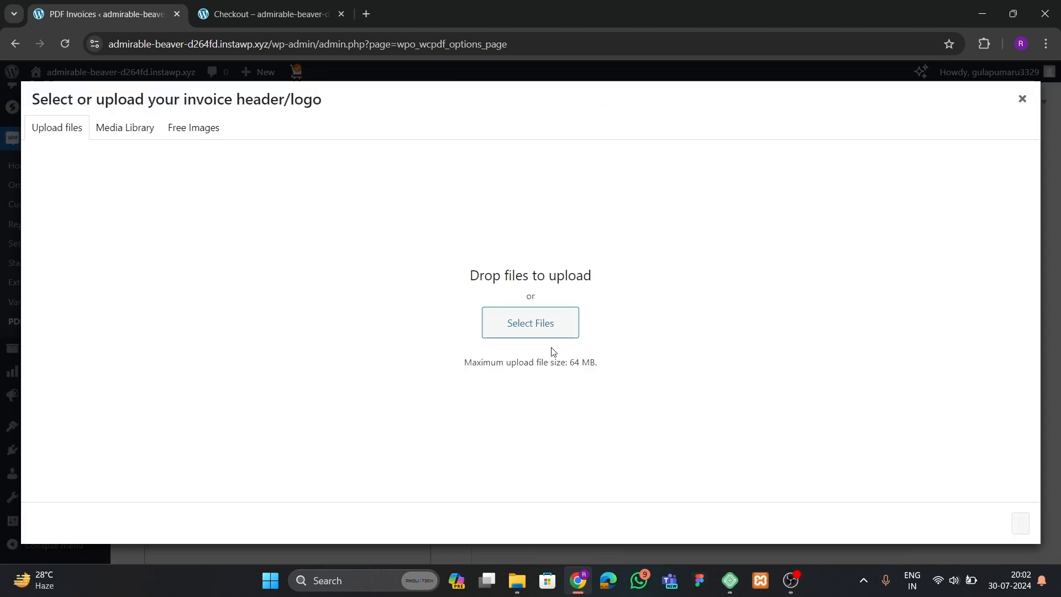
pyautogui.click(551, 327)
pyautogui.scroll(-5, 268, 223)
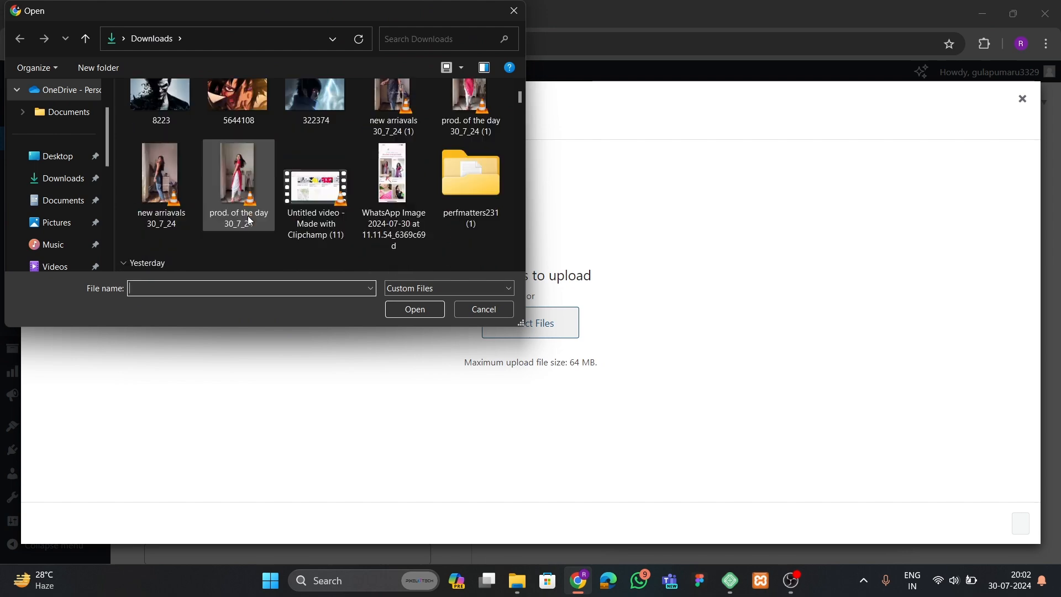
pyautogui.scroll(-10, 272, 214)
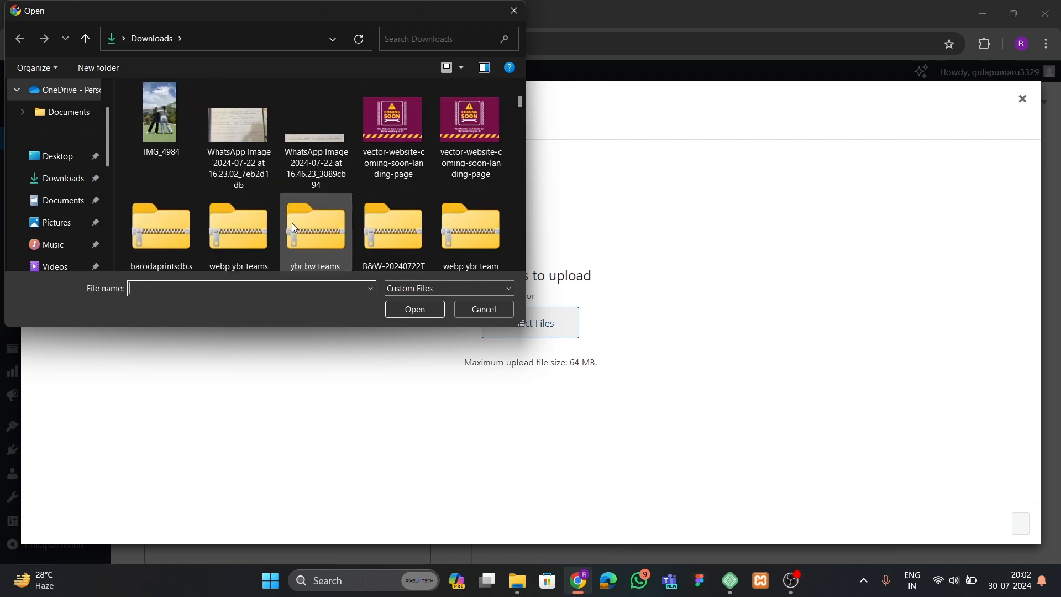
pyautogui.click(316, 127)
pyautogui.click(415, 309)
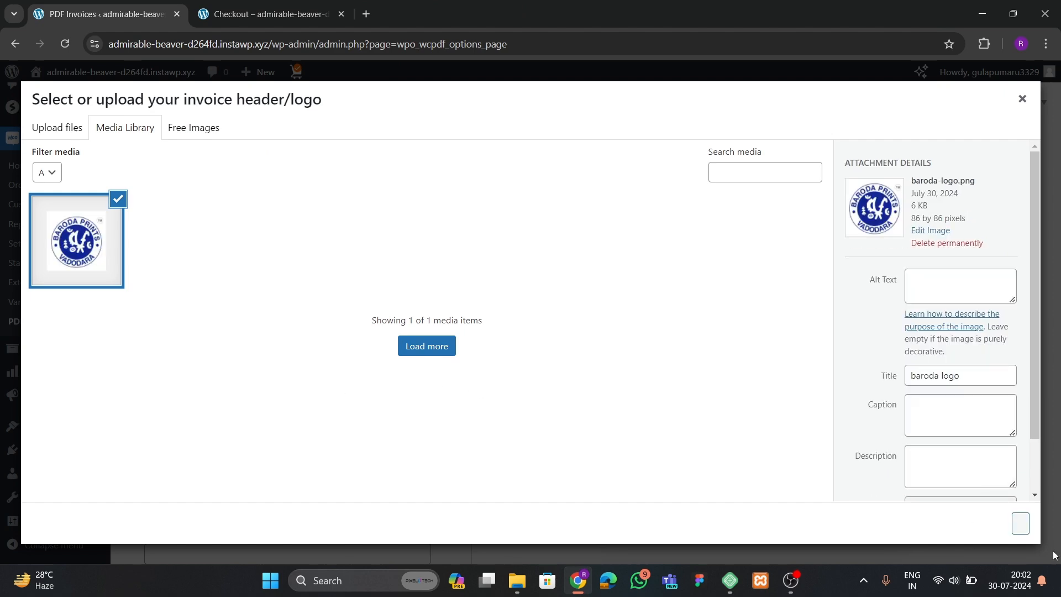
pyautogui.click(1020, 523)
pyautogui.scroll(2, 356, 298)
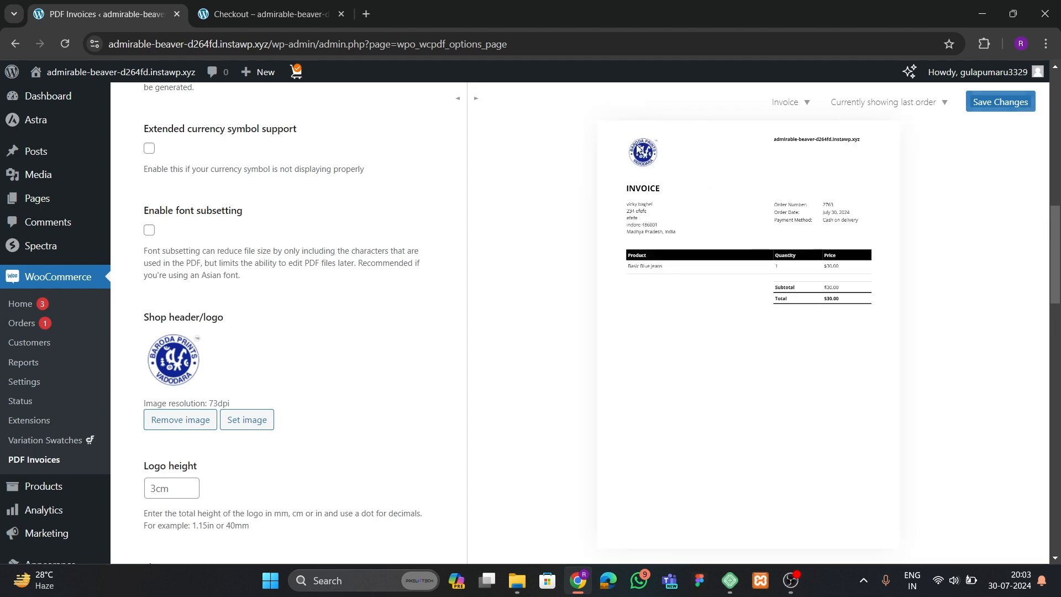
# Try a logo height of 10 against the invoice preview and clear the value again.
pyautogui.scroll(-4, 275, 326)
pyautogui.scroll(-3, 275, 315)
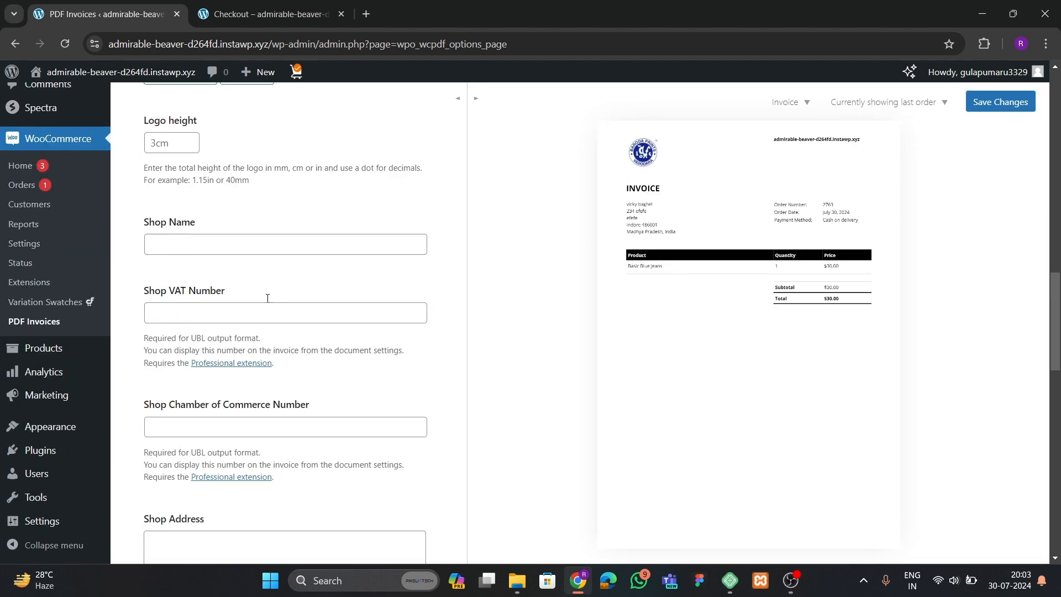
pyautogui.click(150, 143)
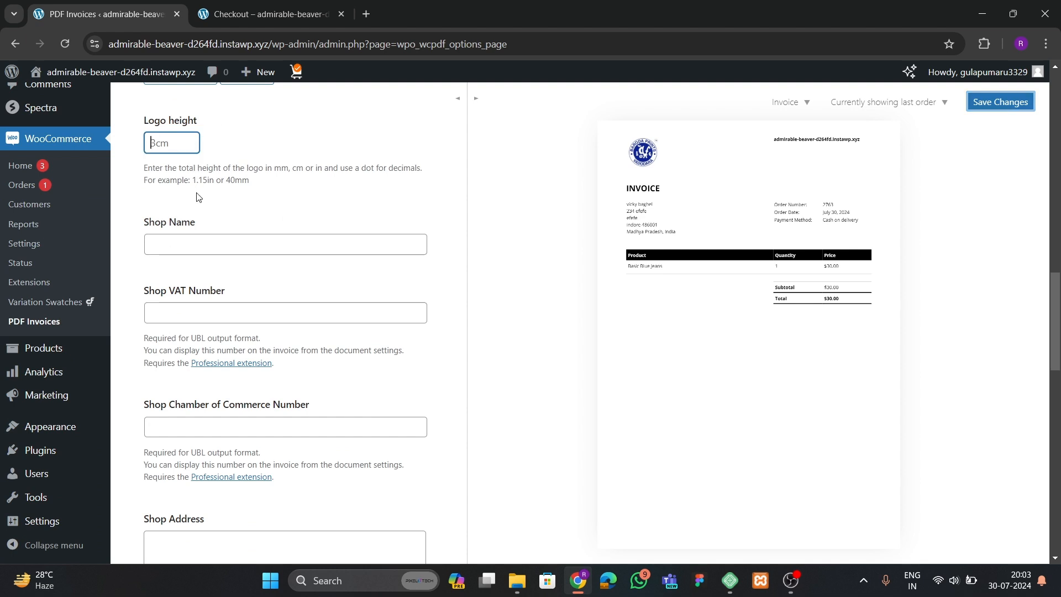
pyautogui.write('10')
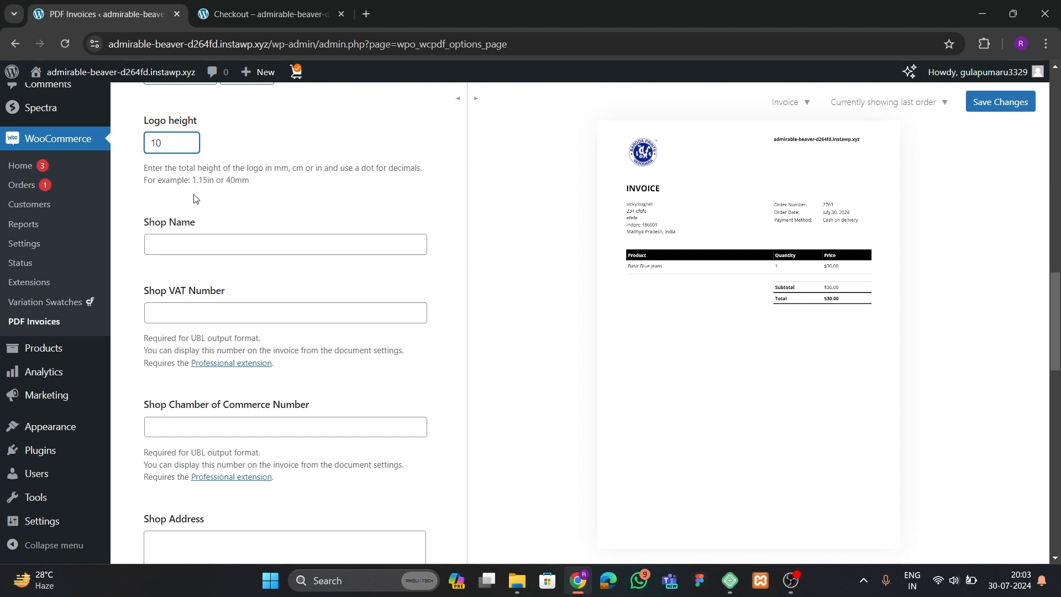
pyautogui.scroll(1, 321, 232)
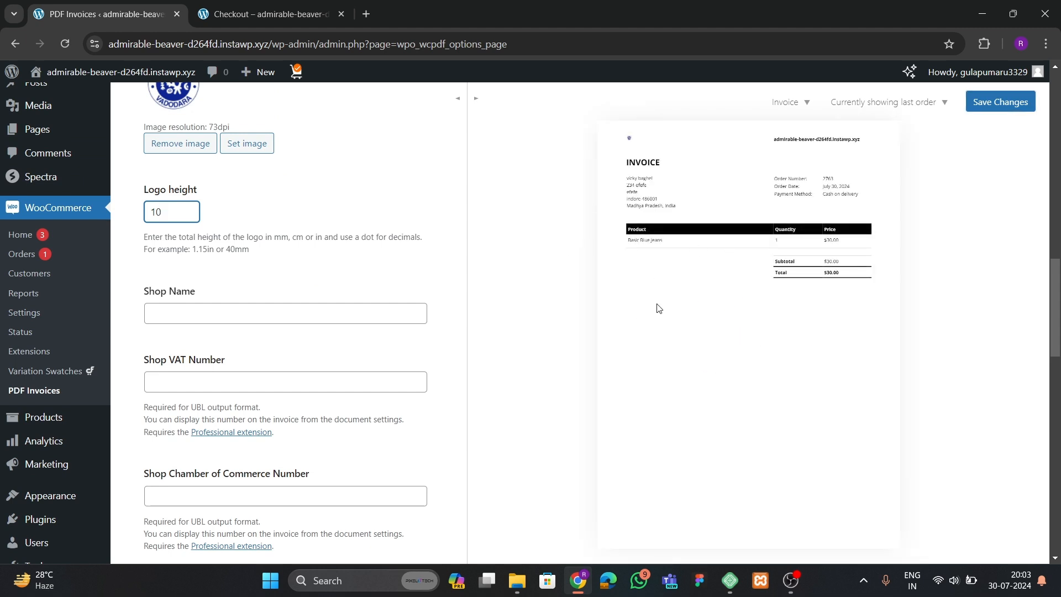
pyautogui.press('BackSpace')
pyautogui.press('BackSpace')
# Enter "Company name" as the shop name in the General settings.
pyautogui.scroll(-1, 149, 245)
pyautogui.click(210, 236)
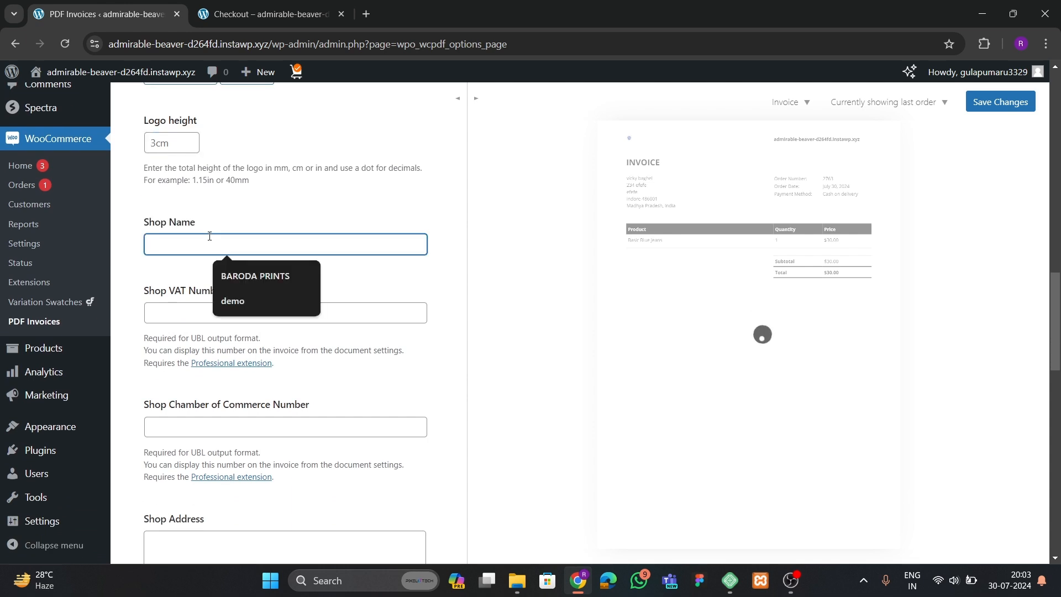
pyautogui.write('Comp')
pyautogui.write('amn')
pyautogui.write('y name')
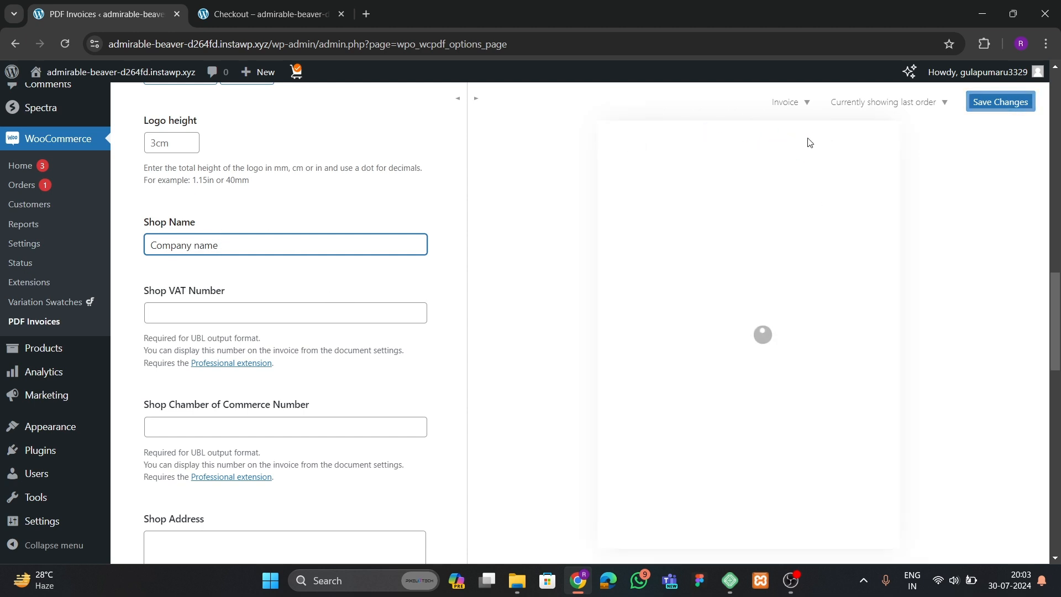
# Leave the shop VAT number empty and enter the shop's postal address in the Shop Address field.
pyautogui.click(204, 320)
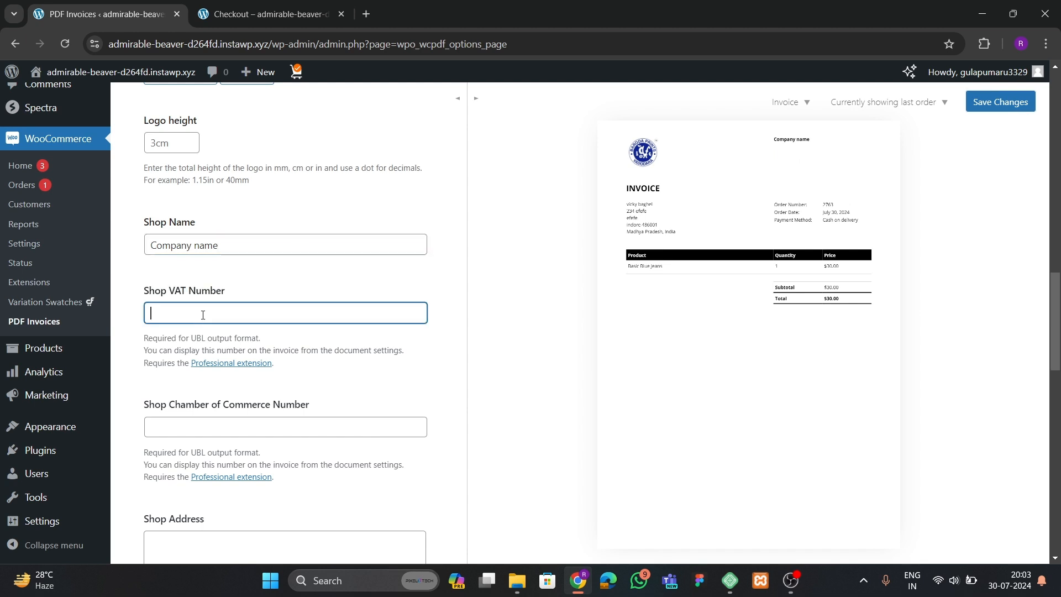
pyautogui.scroll(-5, 236, 356)
pyautogui.click(236, 297)
pyautogui.write('lko')
pyautogui.write('23')
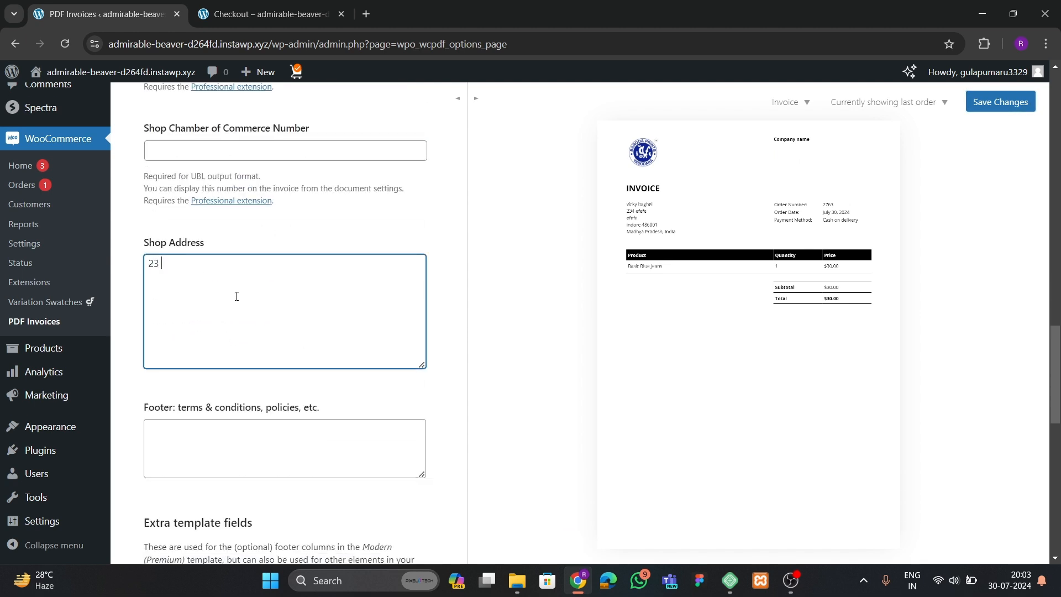
pyautogui.write(' east west los angelees usa')
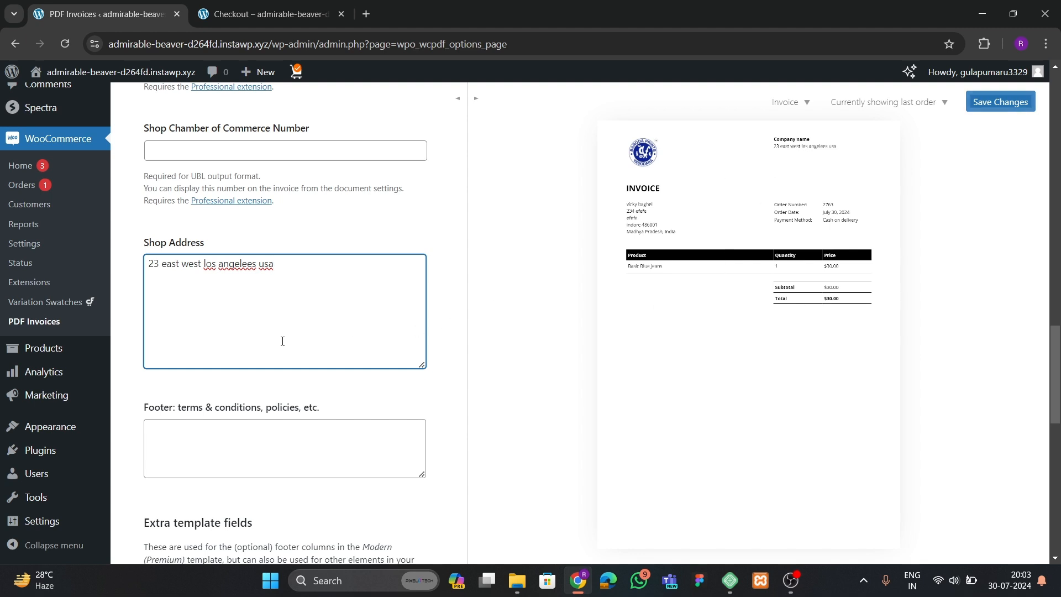
# Set the invoice footer text for terms, conditions and policies to "2024, all rights reserved".
pyautogui.scroll(-2, 232, 372)
pyautogui.click(224, 314)
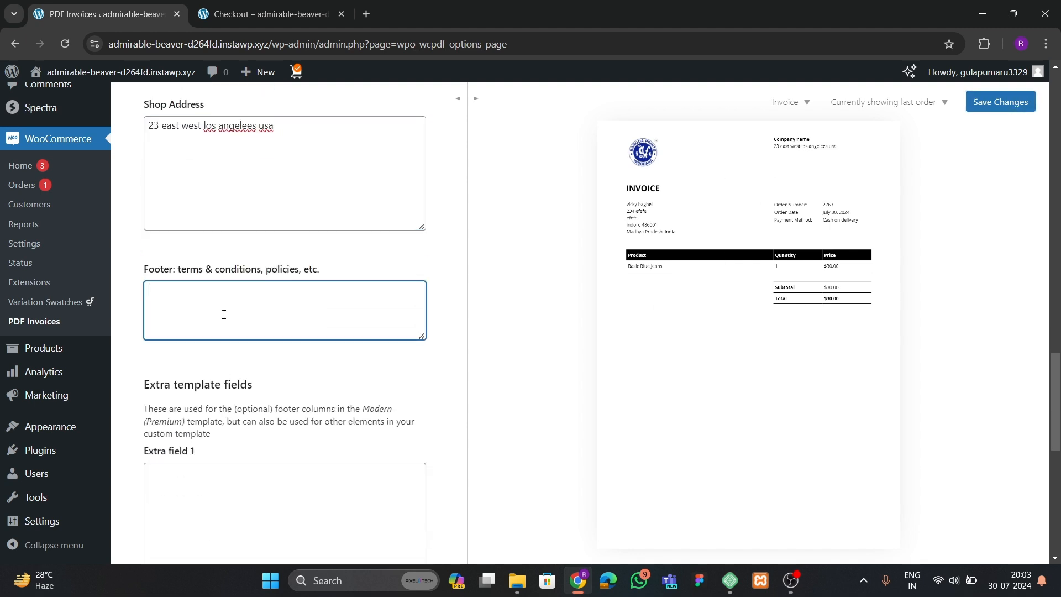
pyautogui.write('2024, all r')
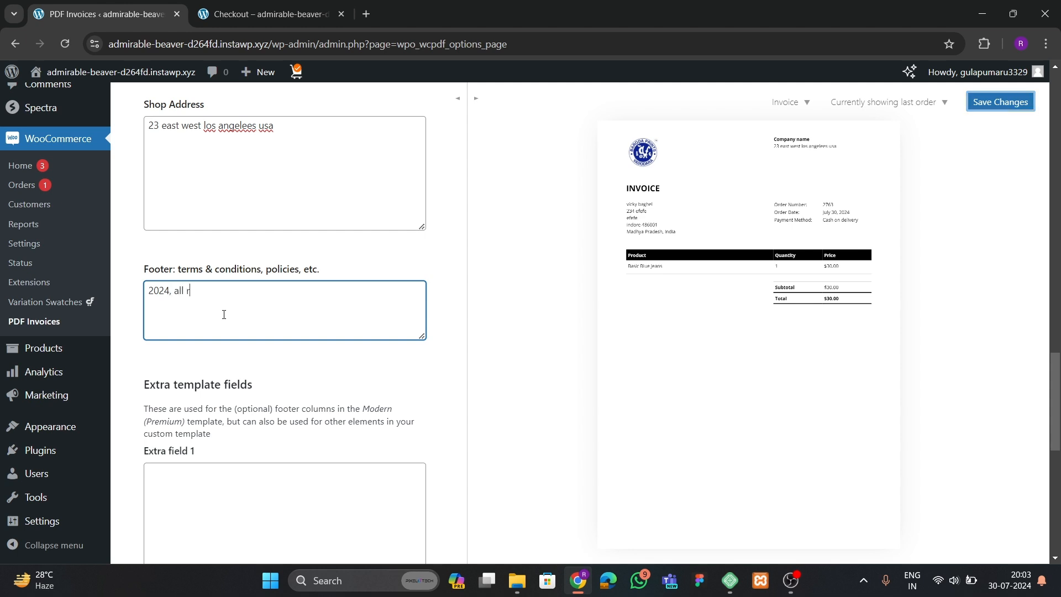
pyautogui.write('ights reserved')
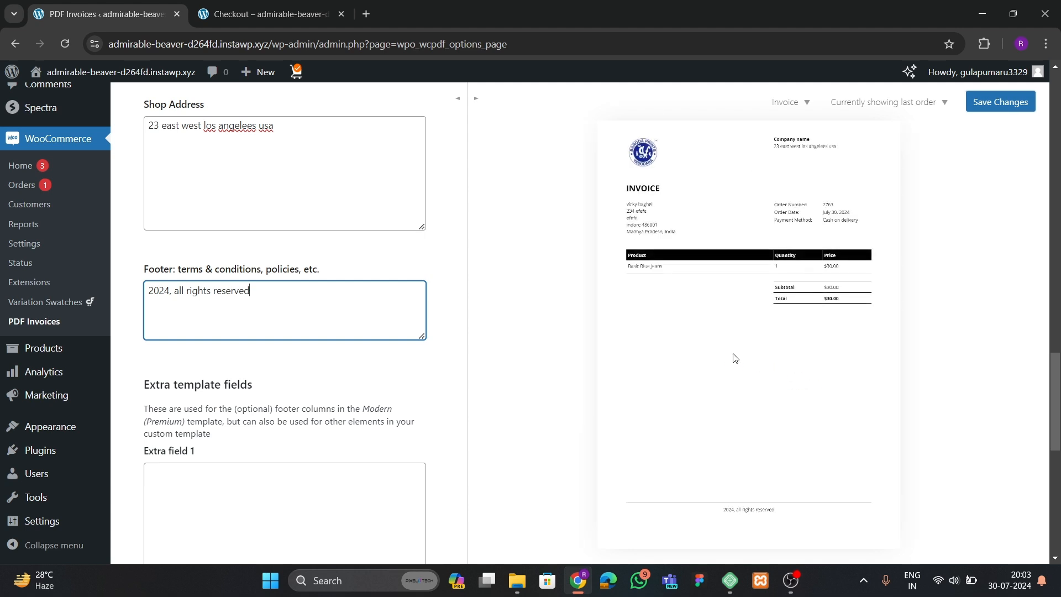
# Leave the extra template fields empty and save the General settings.
pyautogui.scroll(-3, 229, 415)
pyautogui.click(228, 292)
pyautogui.scroll(-5, 228, 293)
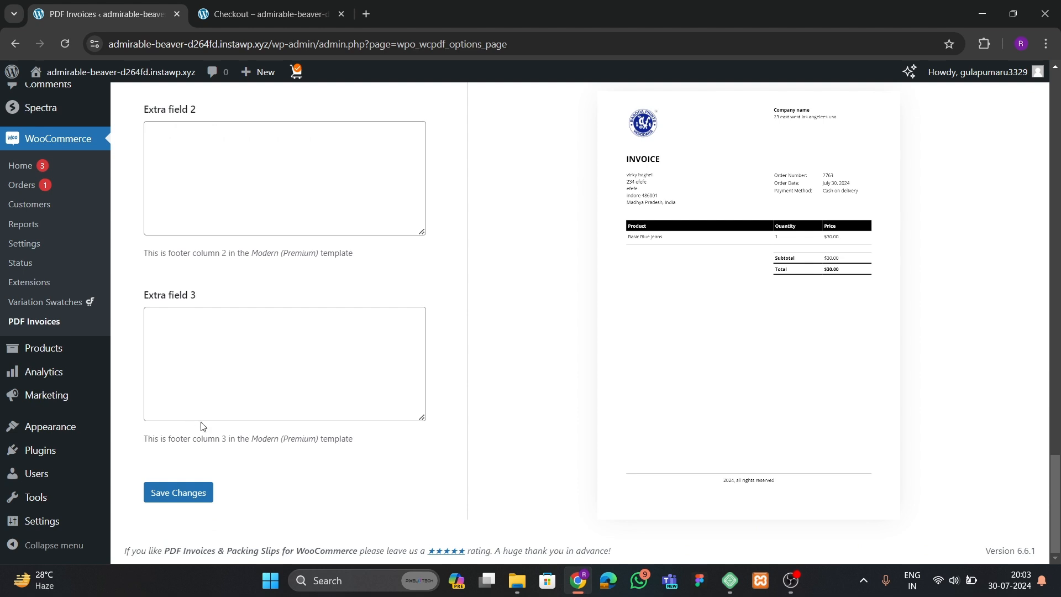
pyautogui.click(192, 493)
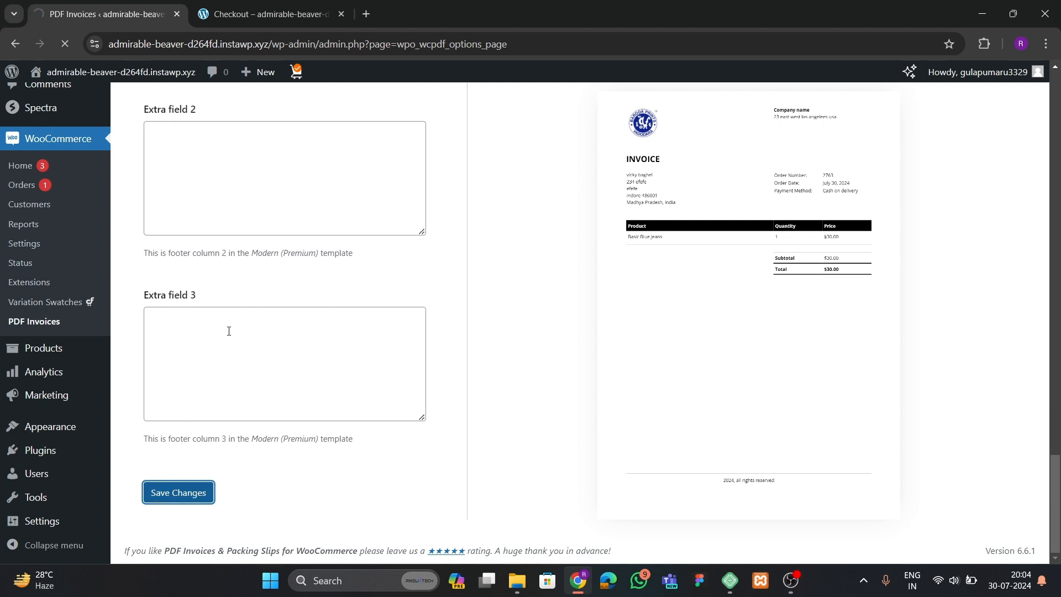
pyautogui.scroll(-3, 238, 347)
pyautogui.scroll(3, 238, 348)
pyautogui.scroll(-3, 263, 405)
pyautogui.scroll(3, 266, 413)
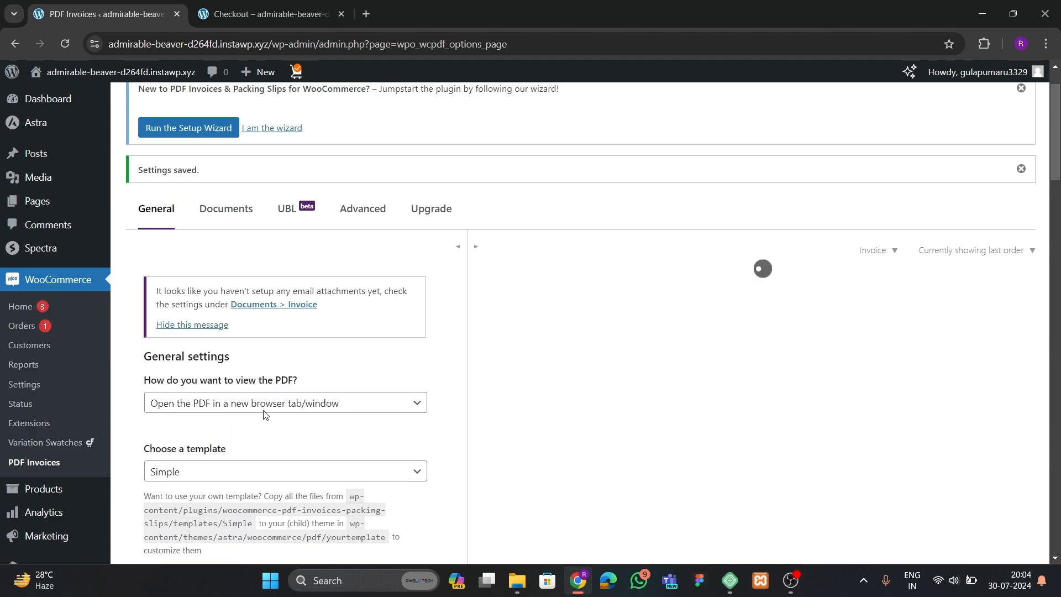
# Open the Invoice document settings and attach the PDF to every listed email type, from New order (Admin email) through Customer note.
pyautogui.click(225, 277)
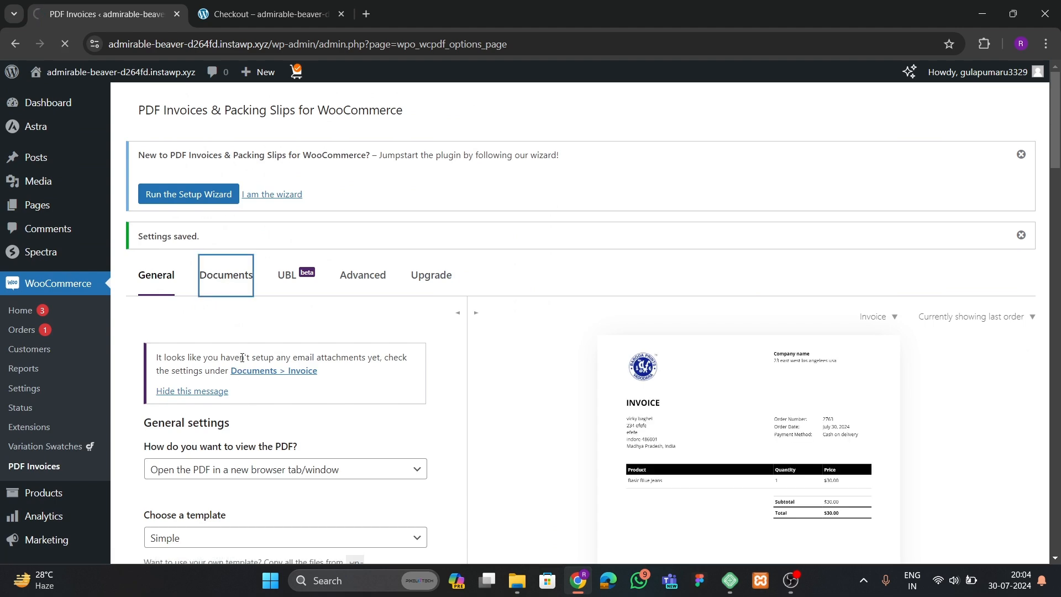
pyautogui.scroll(-3, 230, 361)
pyautogui.click(316, 217)
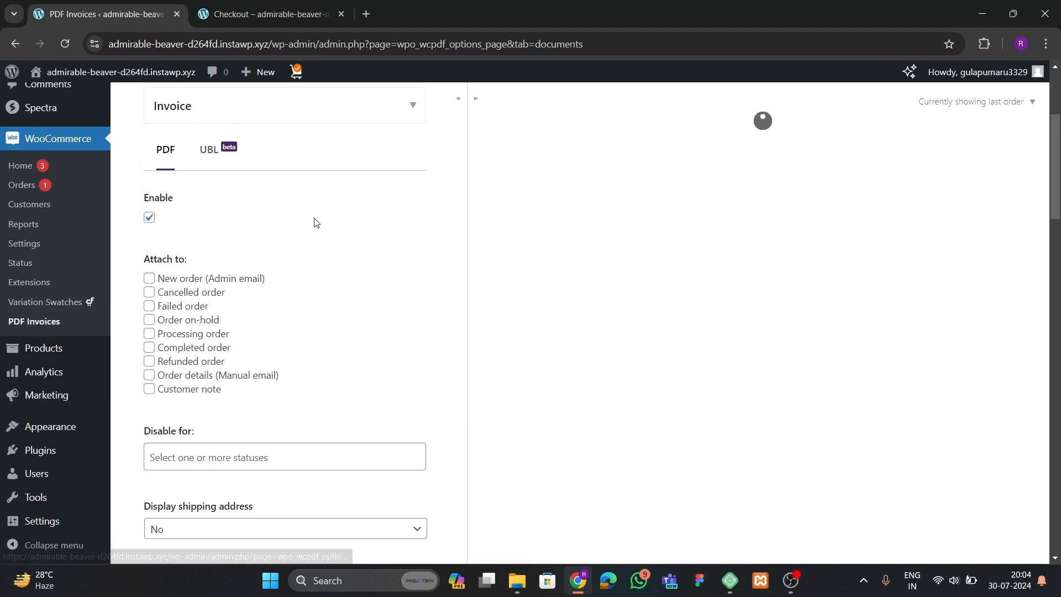
pyautogui.click(150, 278)
pyautogui.click(149, 293)
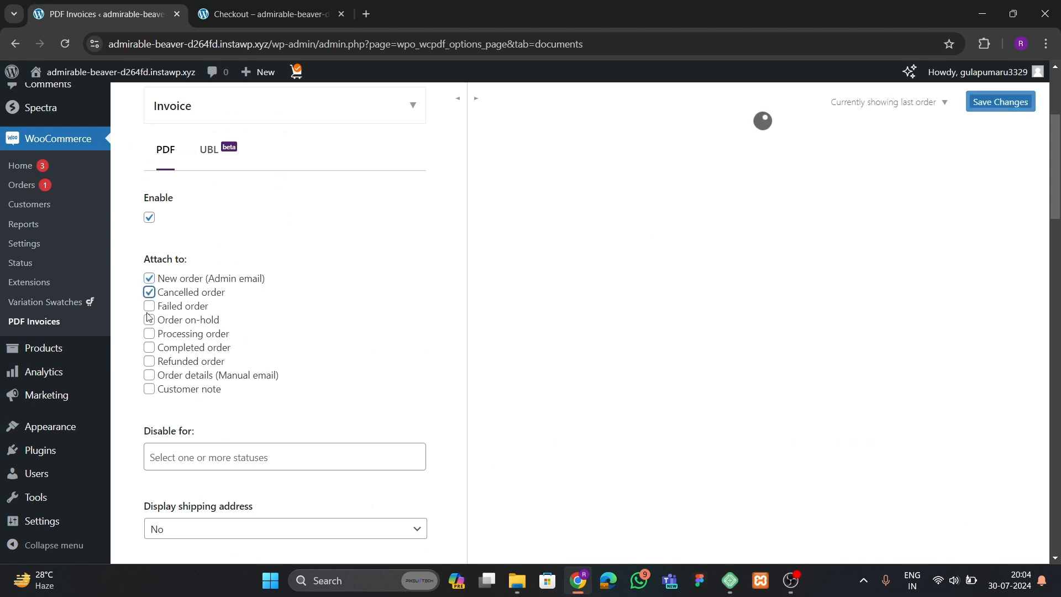
pyautogui.click(149, 307)
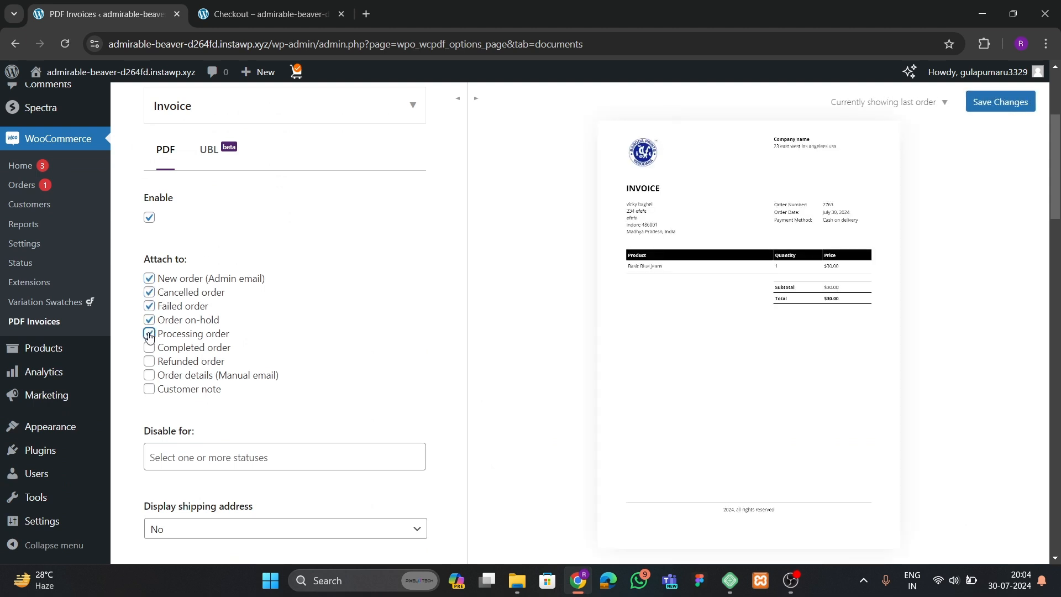
pyautogui.click(149, 347)
pyautogui.click(149, 361)
pyautogui.click(150, 375)
pyautogui.click(149, 389)
# Set the invoice to always display the shipping address, and enable displaying the email address and phone number.
pyautogui.scroll(-3, 261, 340)
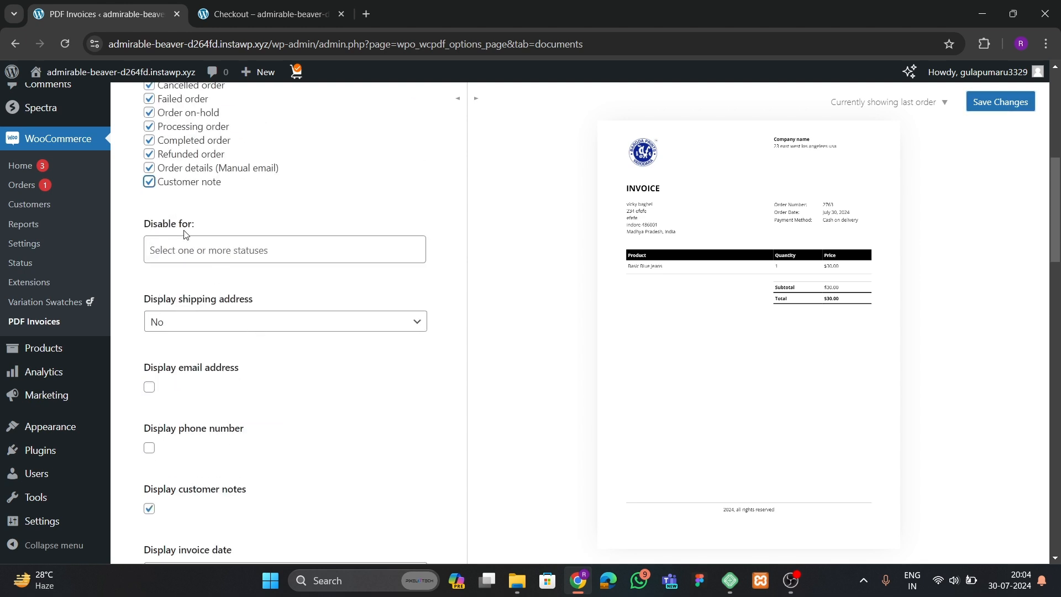
pyautogui.scroll(-2, 158, 265)
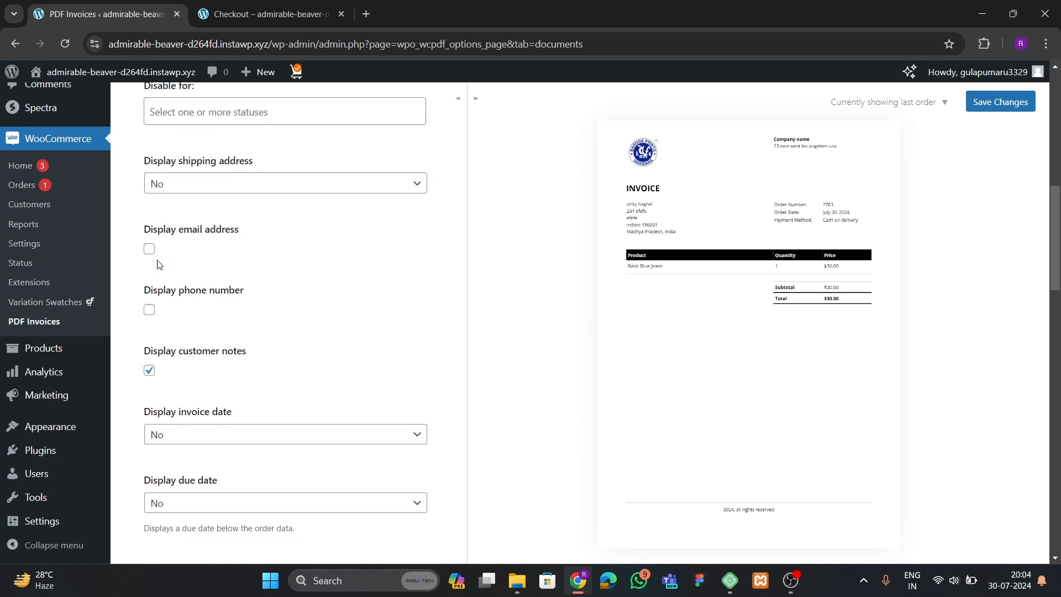
pyautogui.click(221, 190)
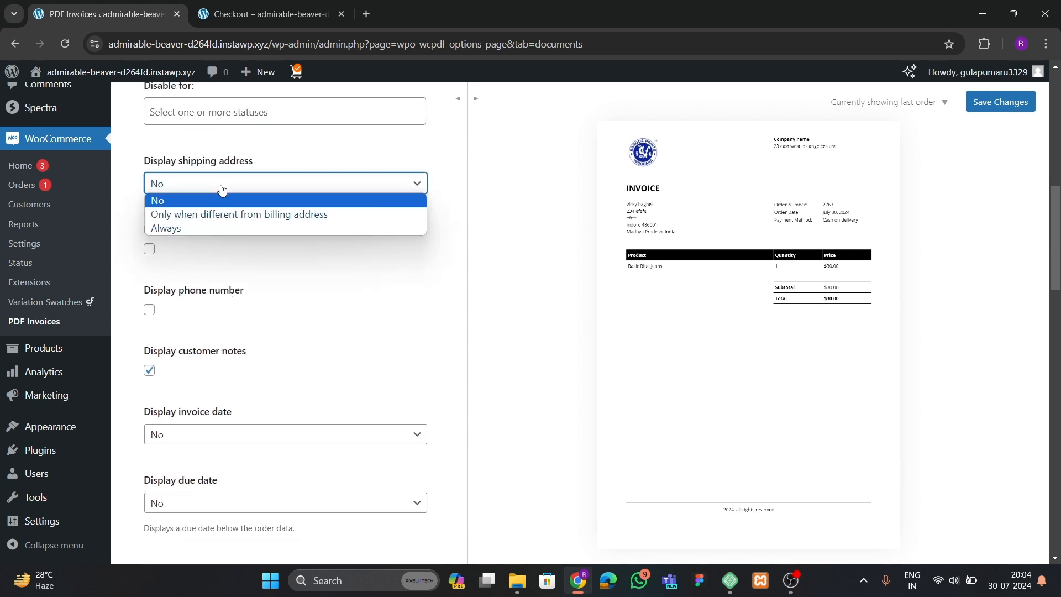
pyautogui.click(191, 226)
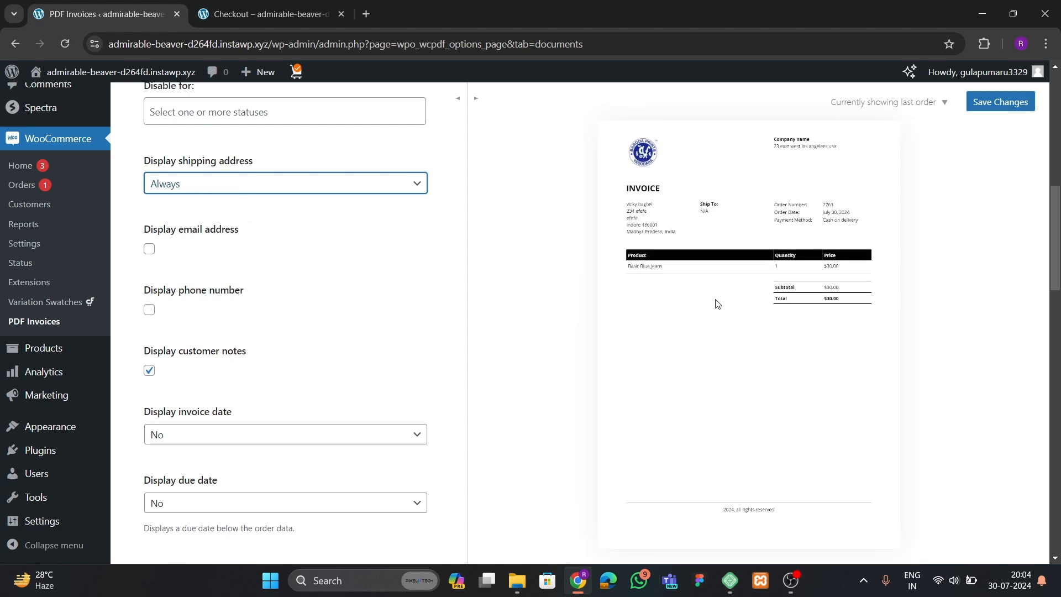
pyautogui.click(150, 249)
pyautogui.click(149, 309)
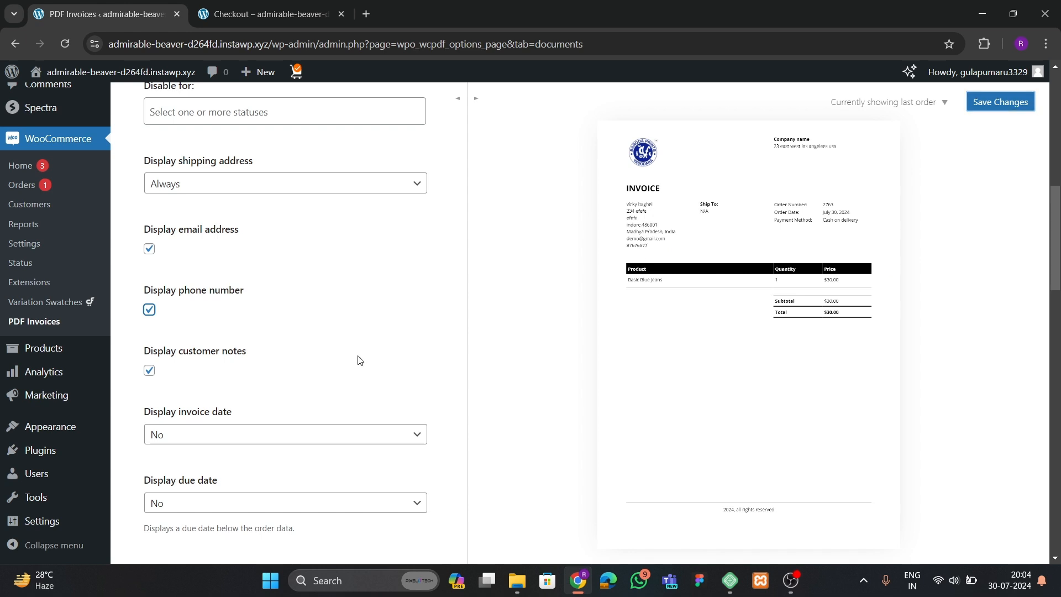
# Set Display invoice date to "Invoice Date" and keep Display due date at "No".
pyautogui.scroll(-4, 309, 364)
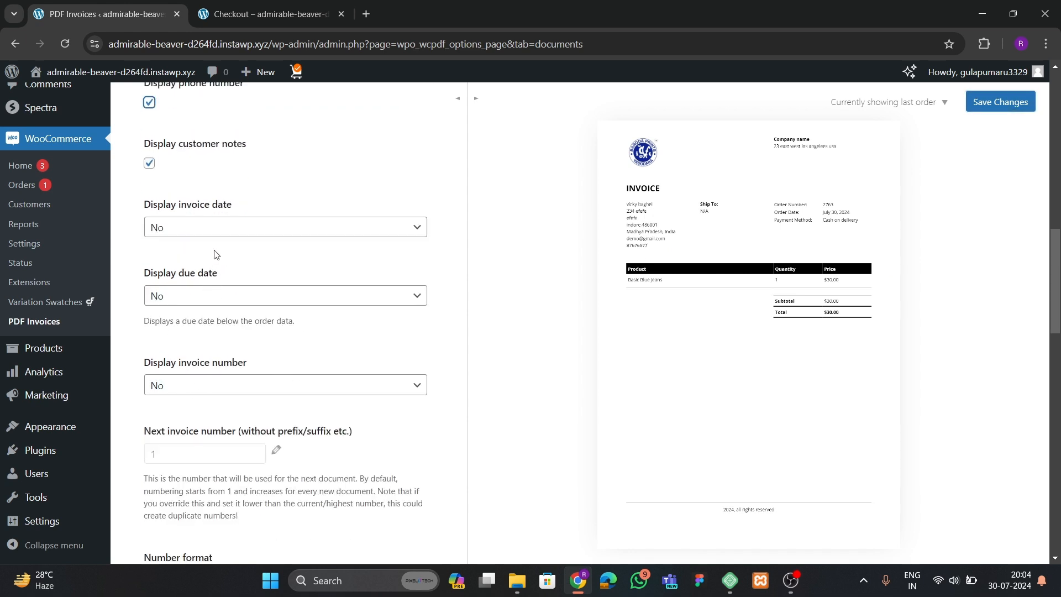
pyautogui.click(227, 229)
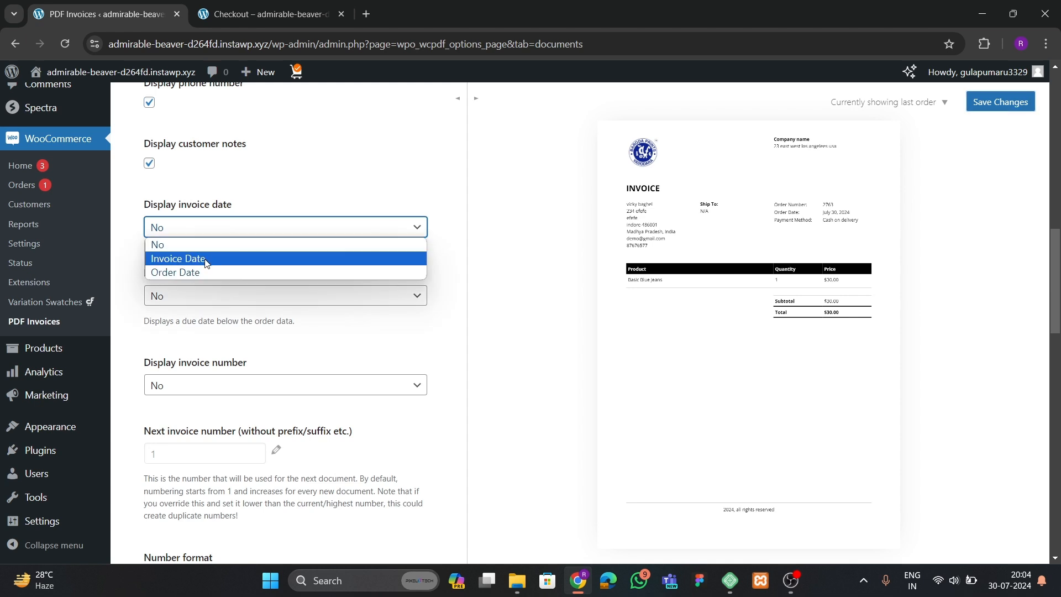
pyautogui.click(201, 260)
pyautogui.click(212, 296)
pyautogui.click(240, 312)
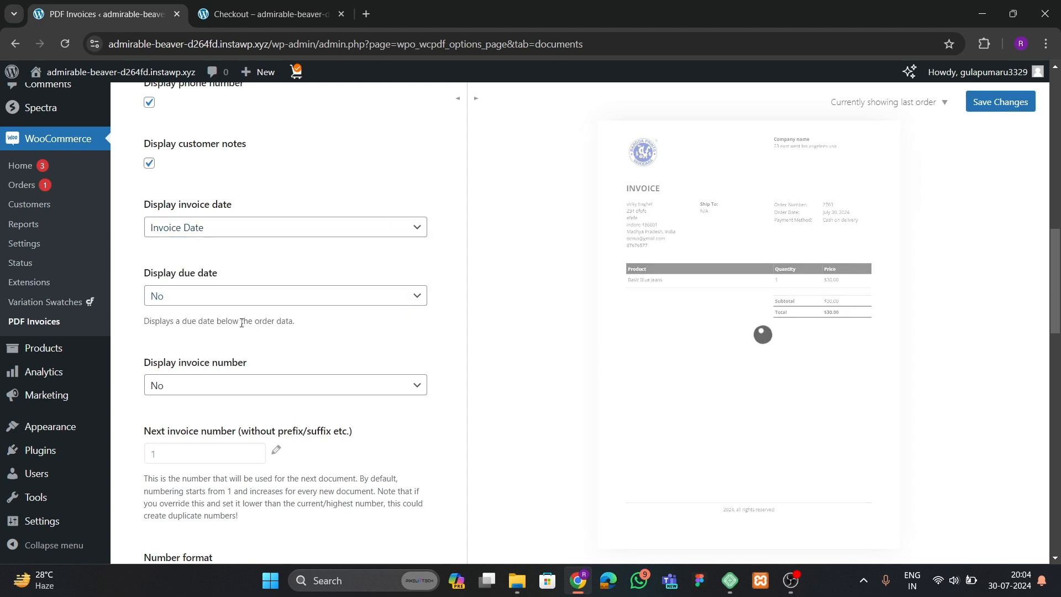
# Keep Display invoice number at "No" and set Allow My Account invoice download to "Always".
pyautogui.scroll(-2, 232, 336)
pyautogui.click(222, 253)
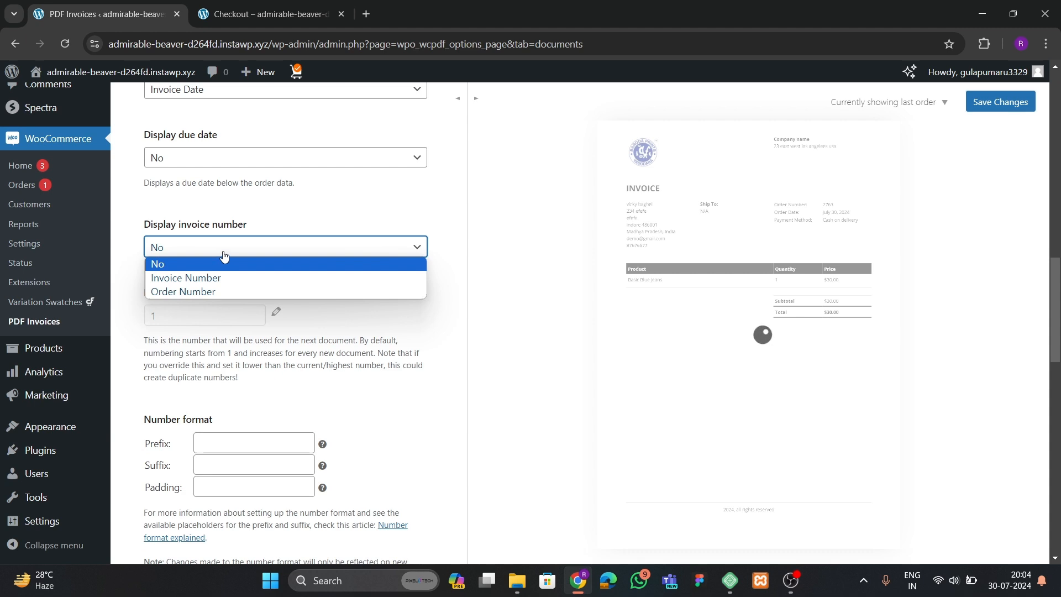
pyautogui.click(347, 313)
pyautogui.scroll(-7, 271, 325)
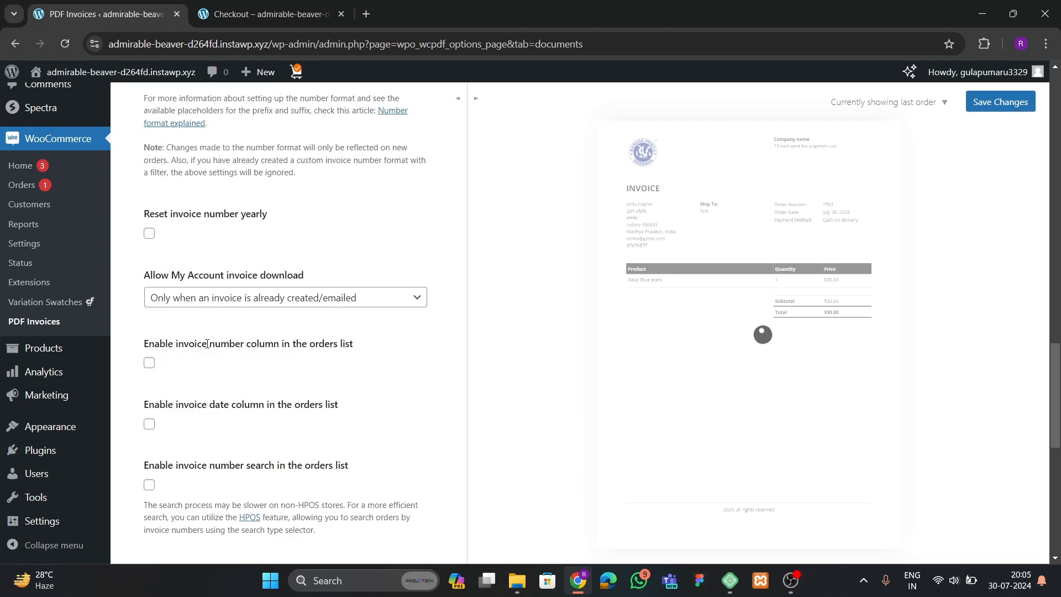
pyautogui.click(268, 299)
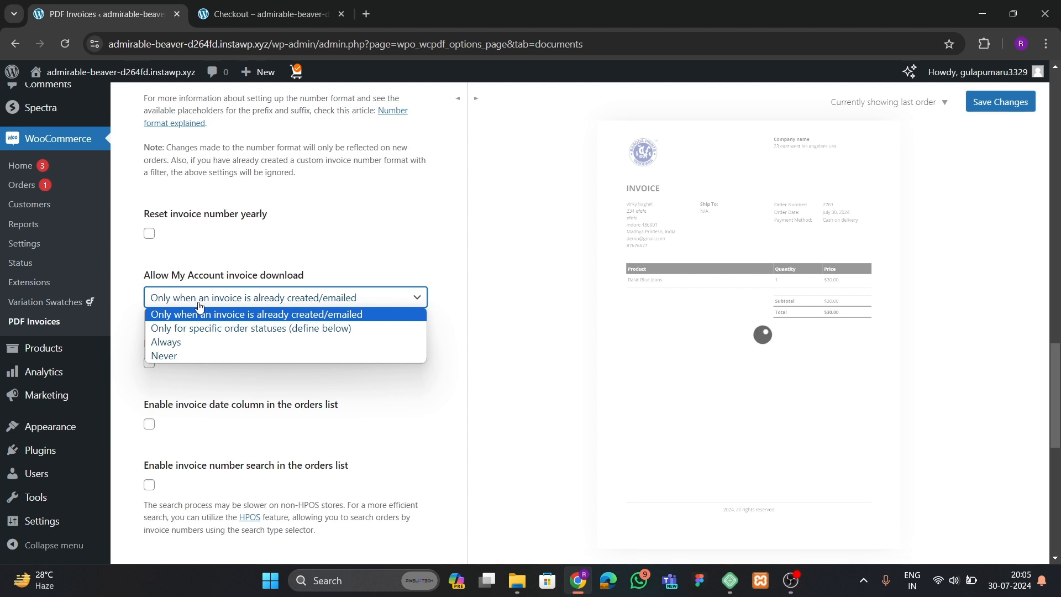
pyautogui.click(208, 341)
# Enable the invoice number column, invoice date column and invoice number search in the orders list, and save the Invoice settings.
pyautogui.scroll(-2, 190, 331)
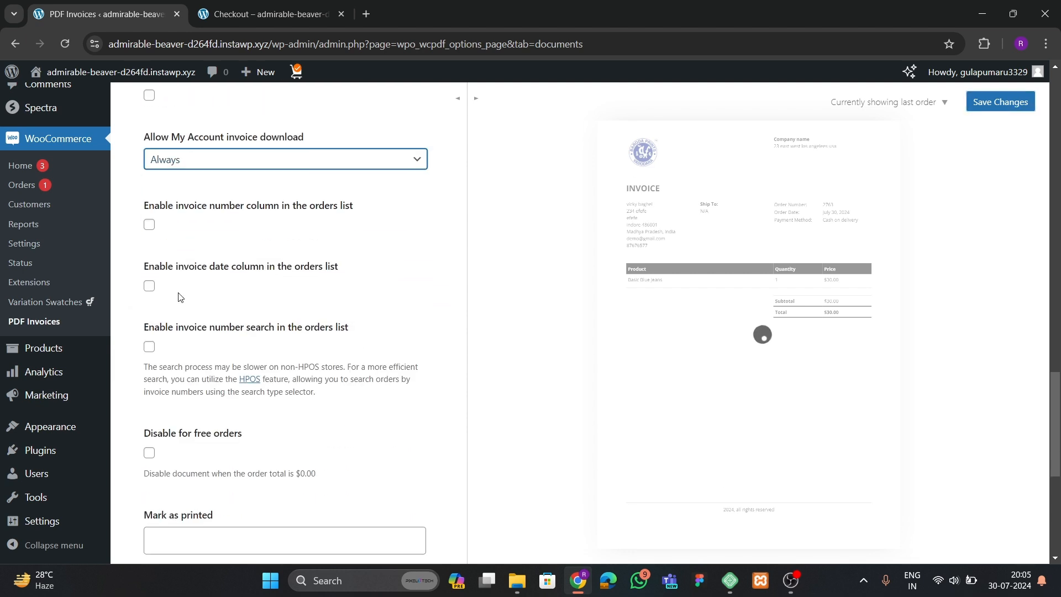
pyautogui.click(149, 225)
pyautogui.click(149, 286)
pyautogui.click(149, 346)
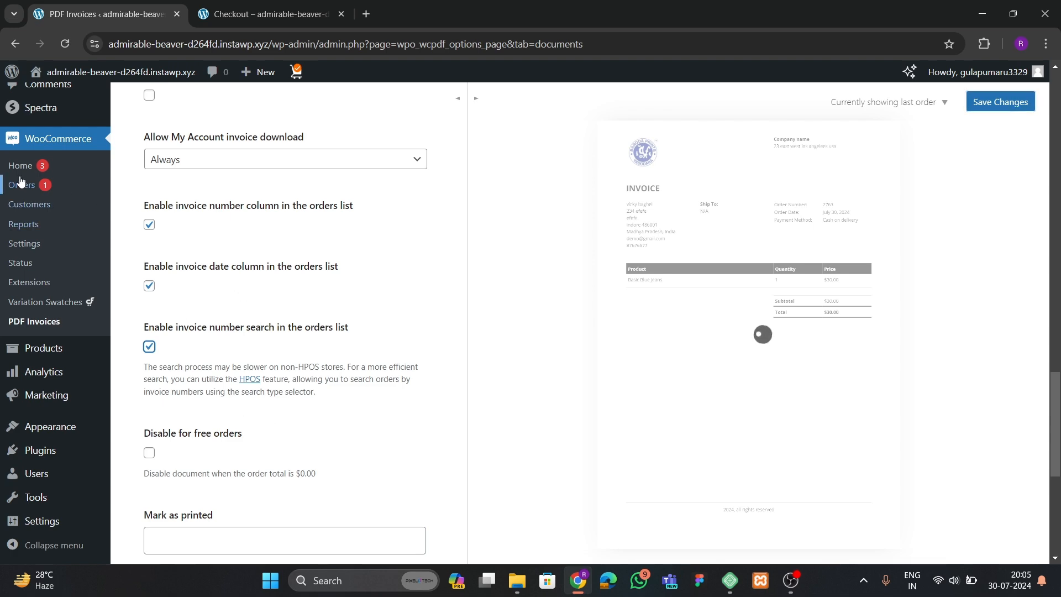
pyautogui.scroll(-6, 248, 366)
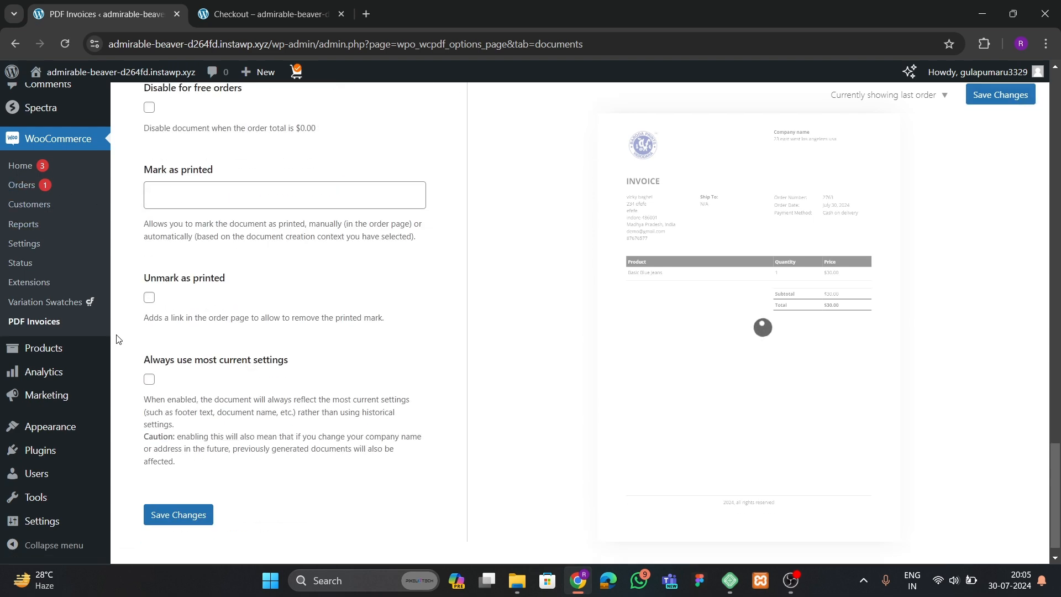
pyautogui.click(183, 514)
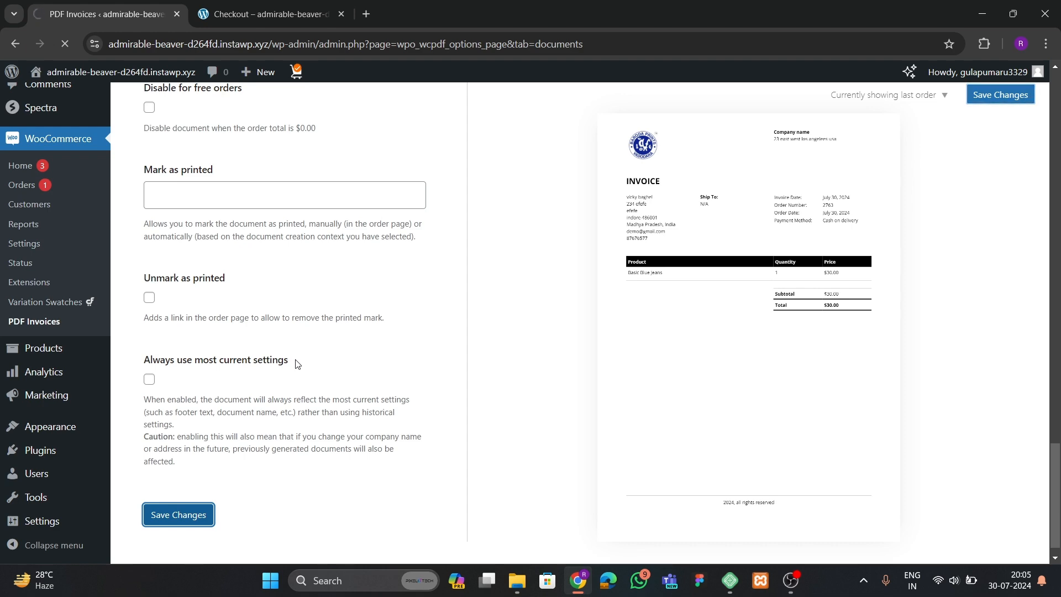
# Review the saved Invoice settings and the plugin's Advanced settings, leaving them as they are.
pyautogui.scroll(20, 283, 352)
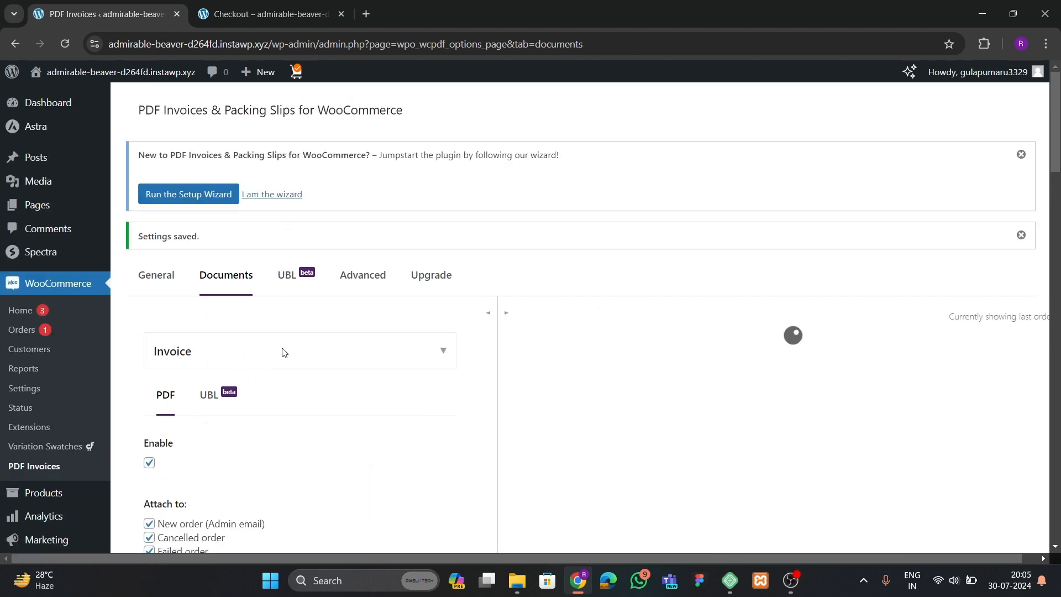
pyautogui.scroll(-6, 284, 353)
pyautogui.scroll(4, 284, 353)
pyautogui.scroll(3, 282, 352)
pyautogui.click(365, 275)
pyautogui.scroll(-7, 299, 380)
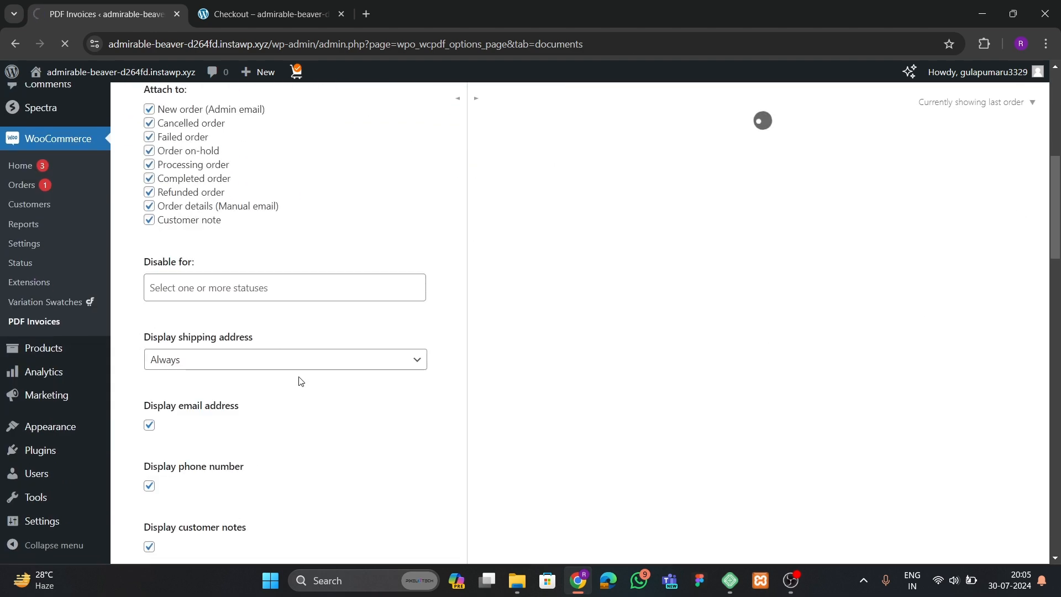
pyautogui.scroll(-11, 276, 373)
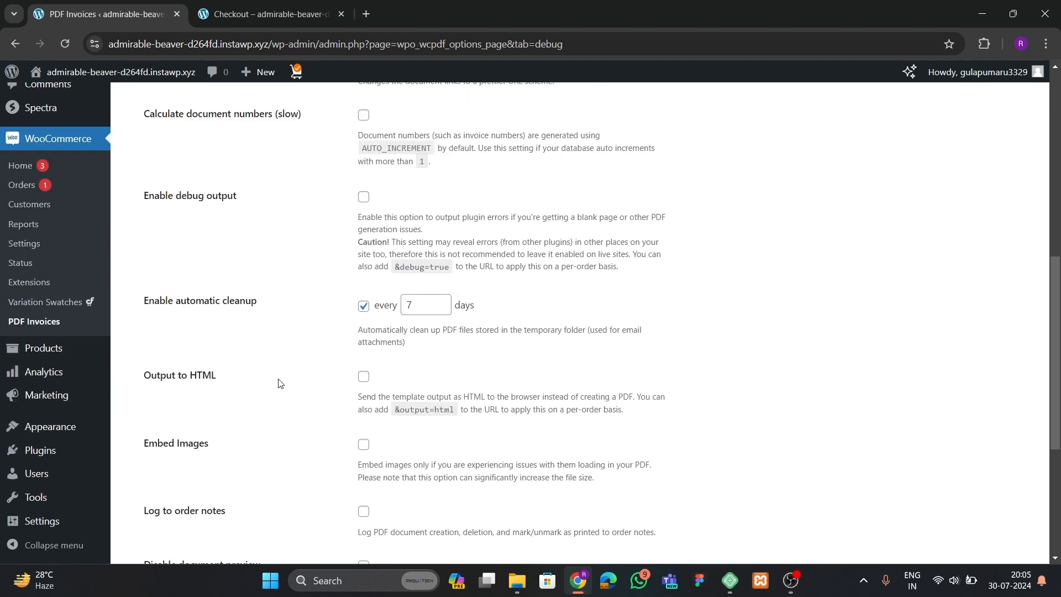
pyautogui.scroll(12, 279, 386)
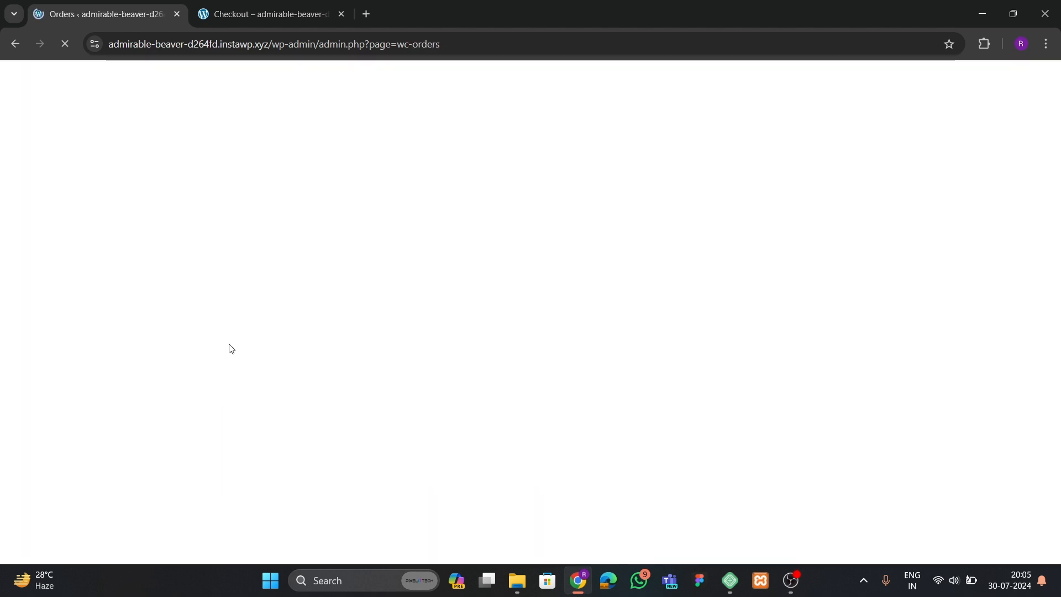
# Check the WooCommerce orders list for the invoice number and invoice date columns, and close the old checkout page.
pyautogui.scroll(-3, 654, 322)
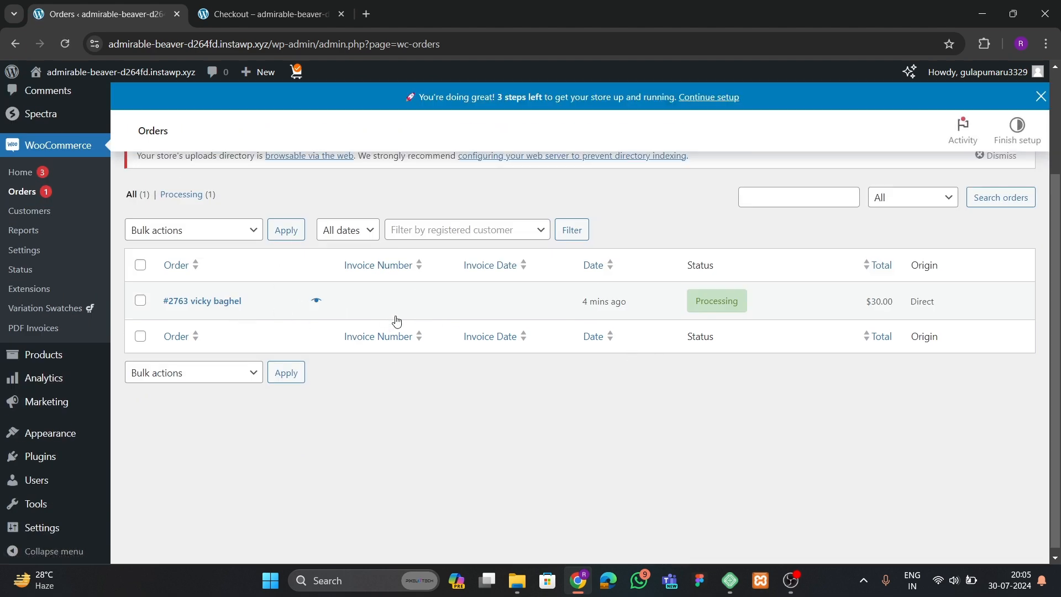
pyautogui.scroll(3, 396, 320)
pyautogui.click(268, 20)
pyautogui.click(341, 14)
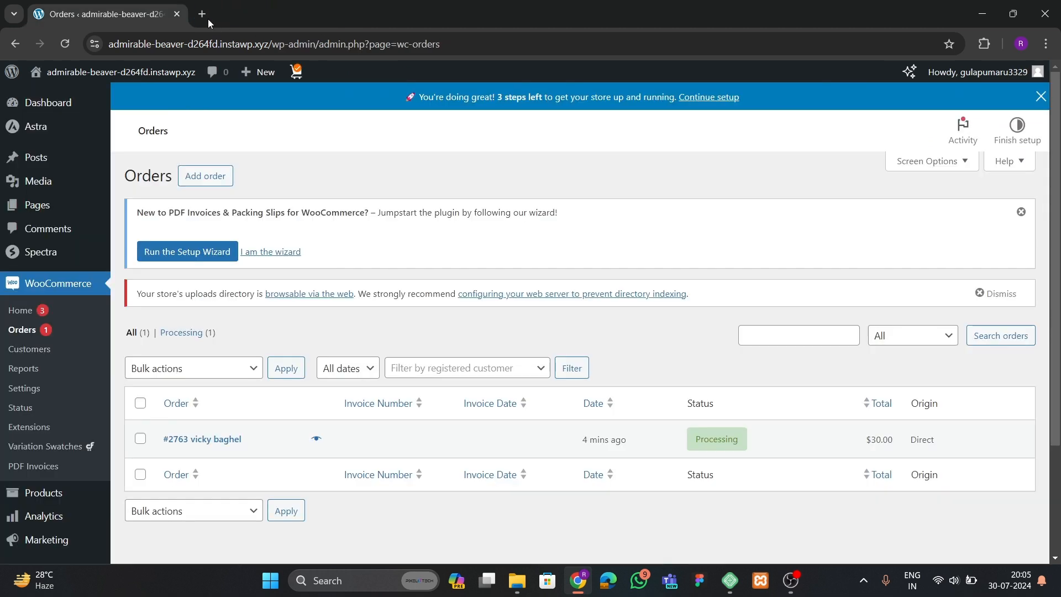
# Open the storefront in a separate tab and add one Black Over-the-shoulder Handbag to the cart.
pyautogui.middleClick(64, 108)
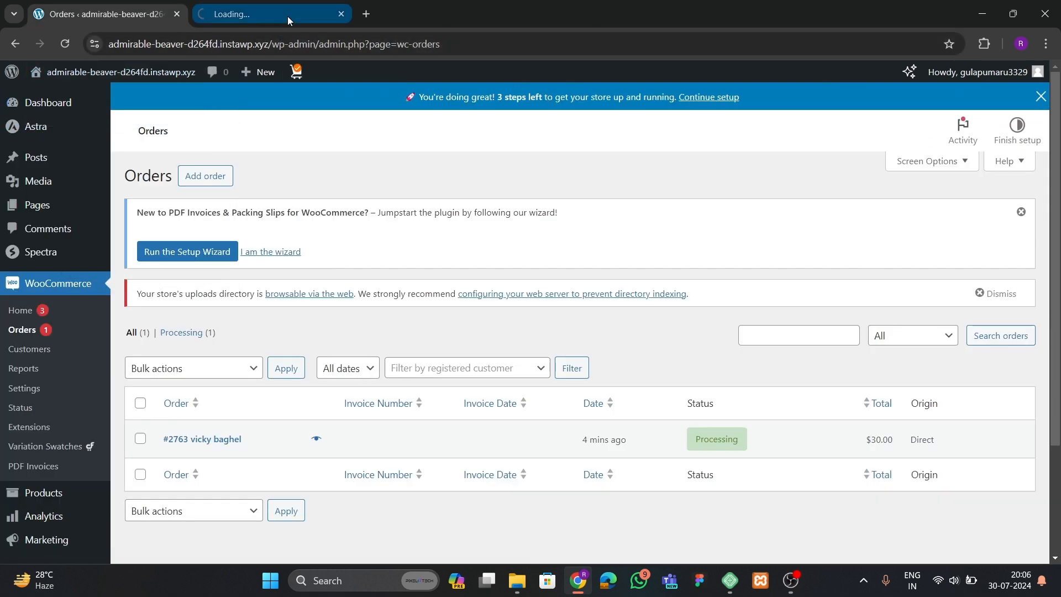
pyautogui.click(287, 16)
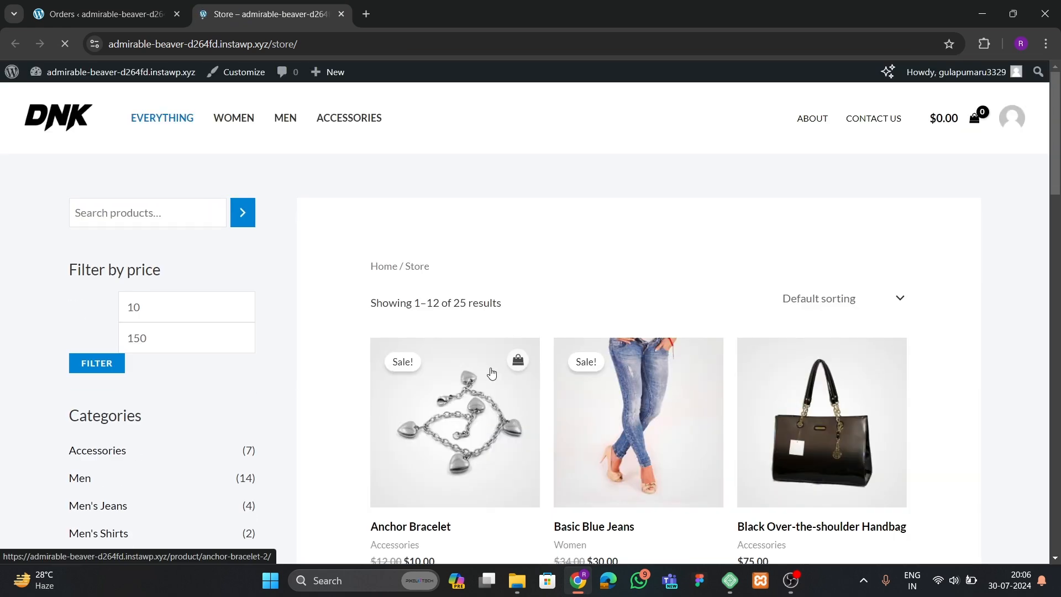
pyautogui.scroll(-3, 490, 376)
pyautogui.click(679, 379)
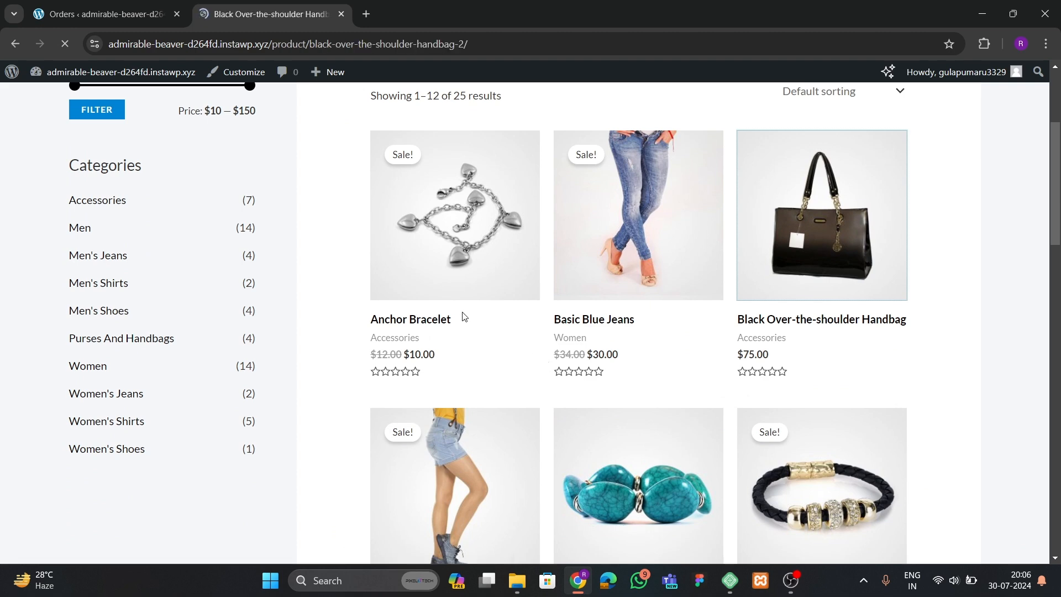
pyautogui.scroll(-4, 436, 375)
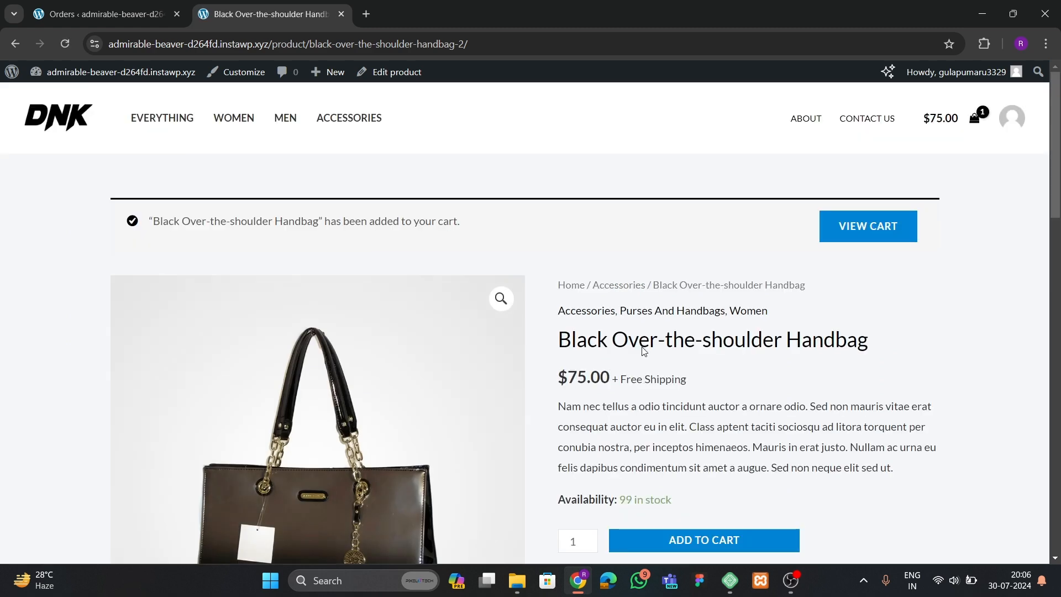
# Proceed from the cart to checkout and place the handbag order with the prefilled billing details and cash on delivery.
pyautogui.click(851, 233)
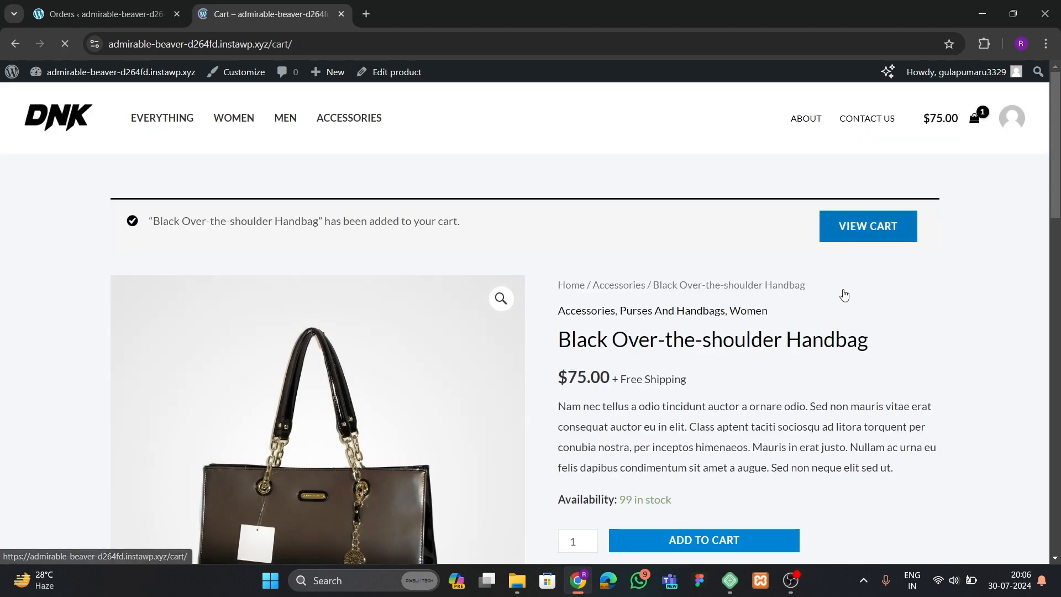
pyautogui.scroll(-2, 465, 356)
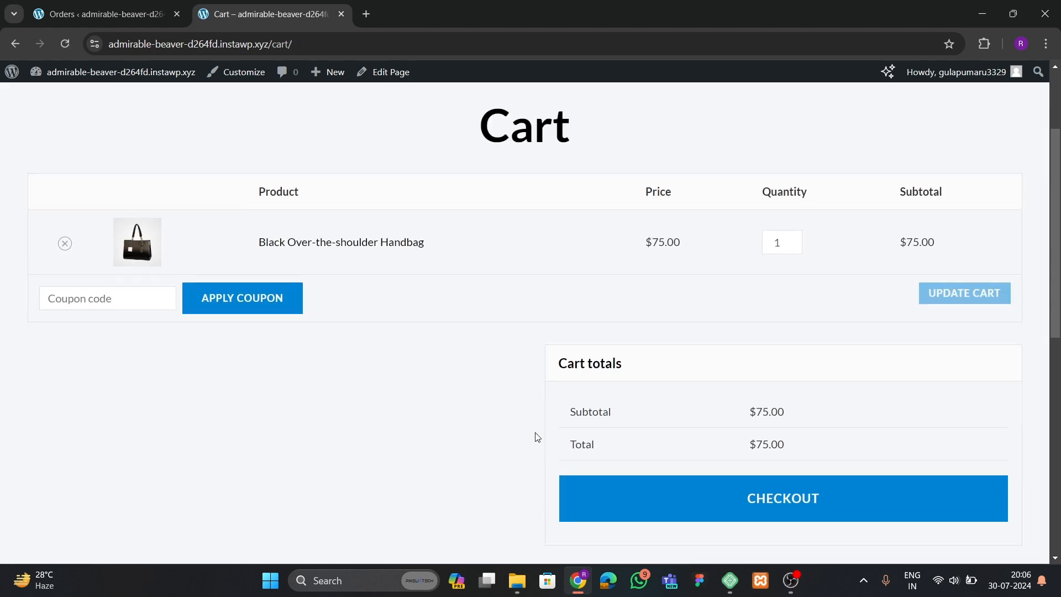
pyautogui.click(759, 496)
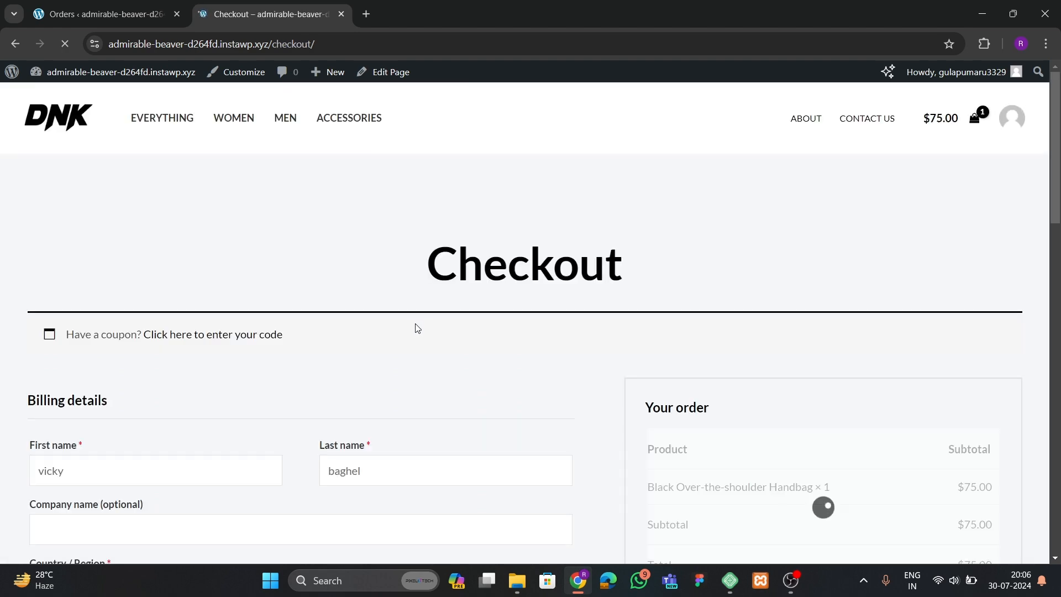
pyautogui.scroll(-4, 416, 323)
pyautogui.scroll(-3, 355, 363)
pyautogui.scroll(1, 585, 427)
pyautogui.click(787, 451)
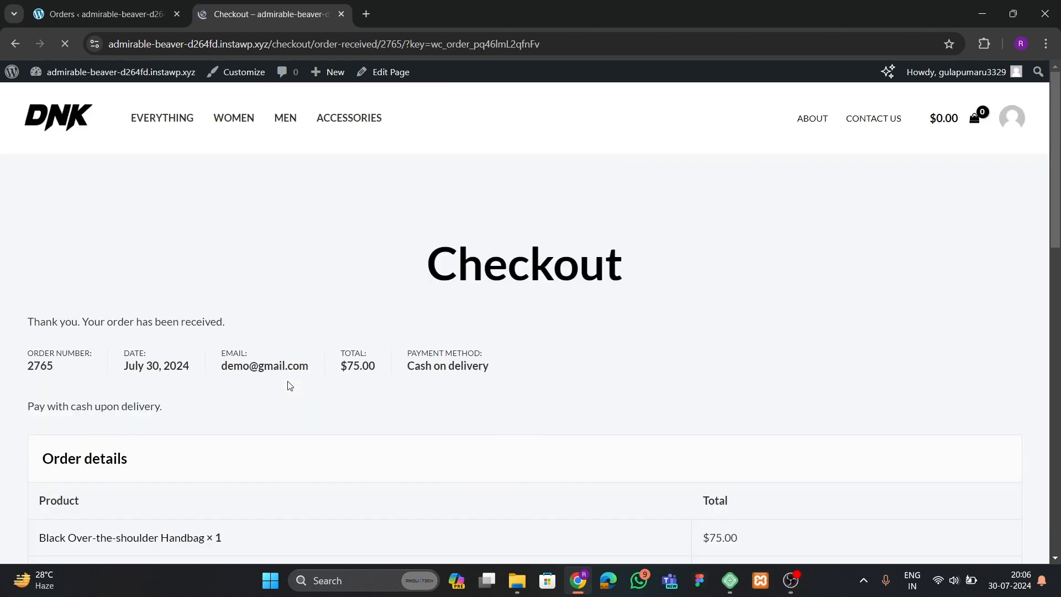
pyautogui.scroll(-5, 291, 374)
# Refresh the WooCommerce orders list and show its Actions column.
pyautogui.click(105, 14)
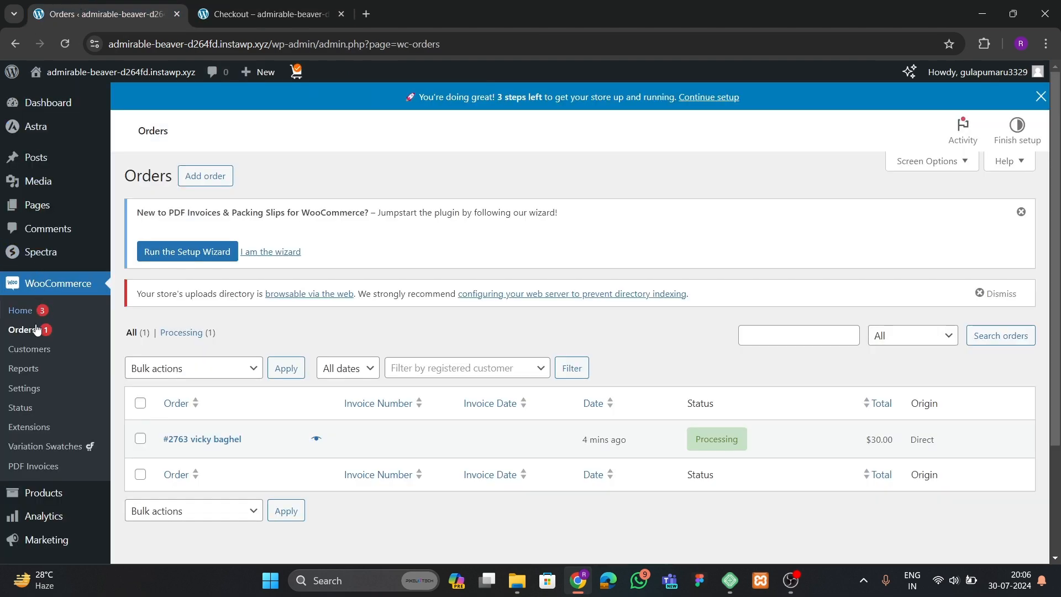
pyautogui.click(66, 44)
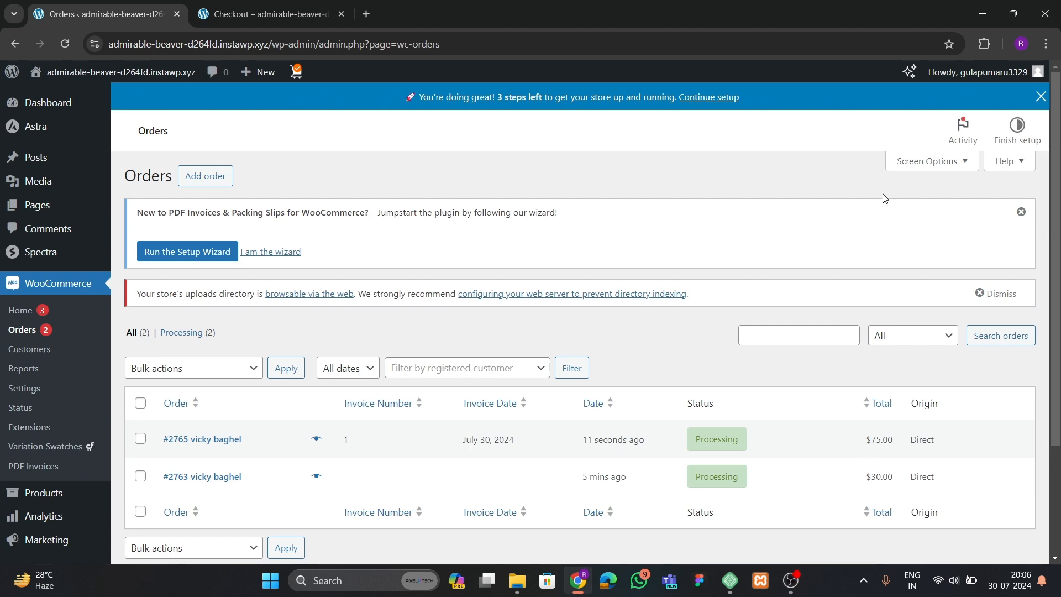
pyautogui.click(926, 166)
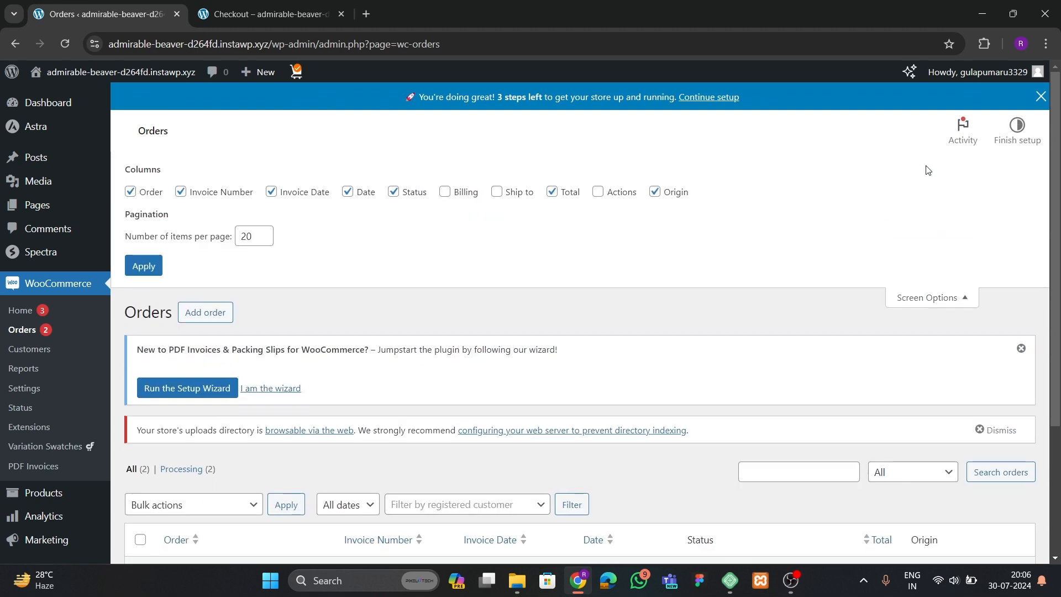
pyautogui.click(597, 193)
pyautogui.click(891, 298)
pyautogui.scroll(-3, 825, 339)
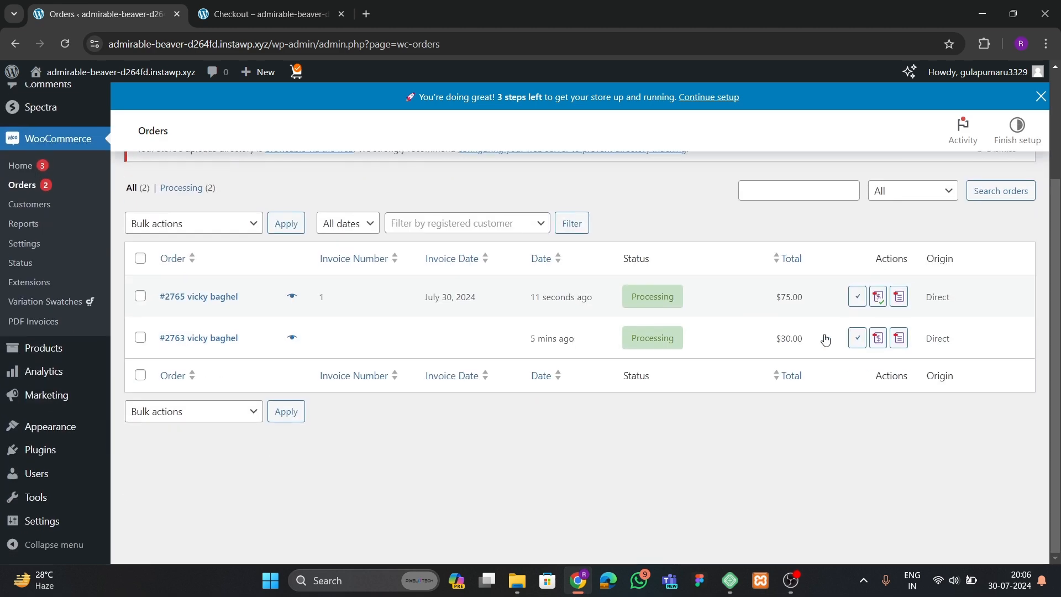
# Open the handbag order's PDF invoice and packing slip from the orders list, review both, and close them.
pyautogui.click(878, 296)
pyautogui.click(155, 22)
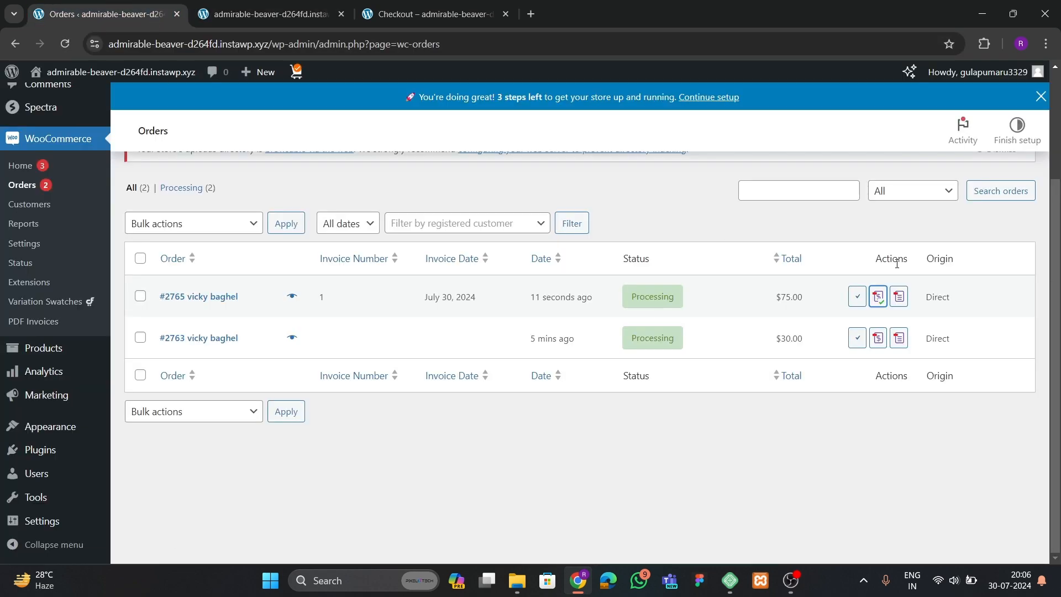
pyautogui.click(900, 296)
pyautogui.click(385, 15)
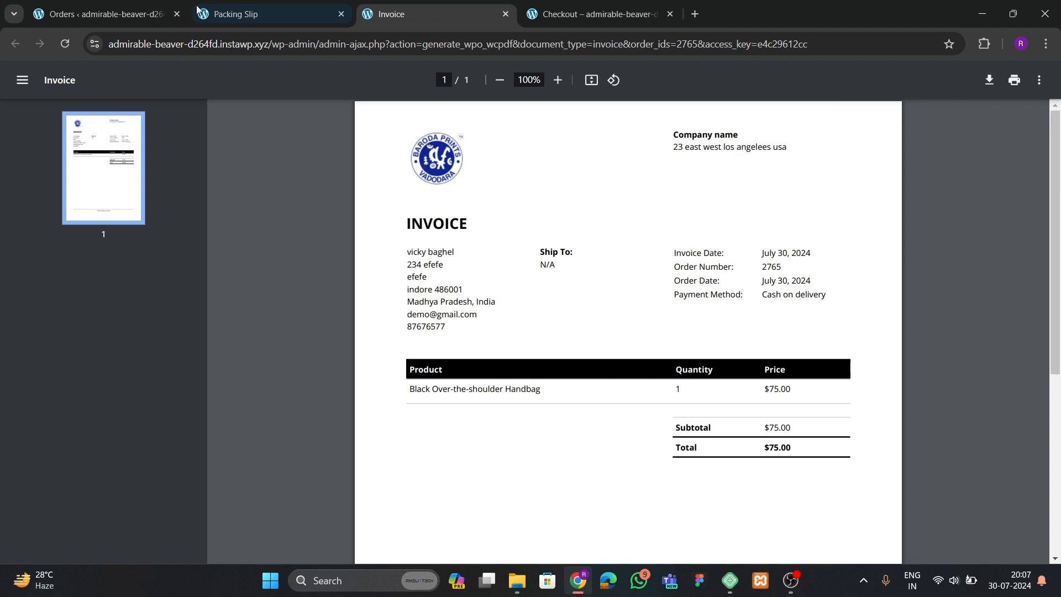
pyautogui.click(237, 14)
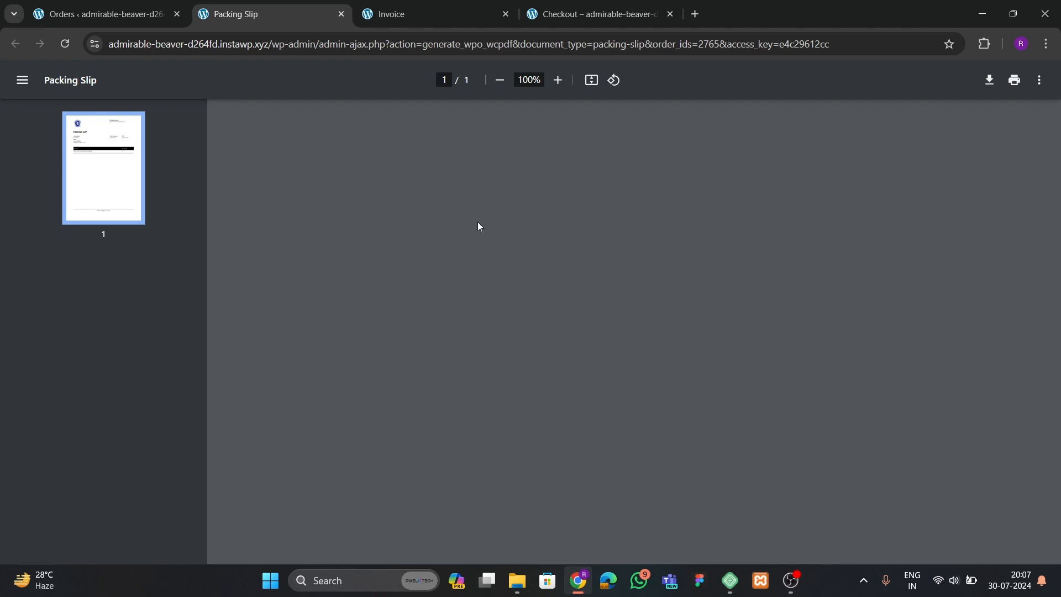
pyautogui.click(342, 13)
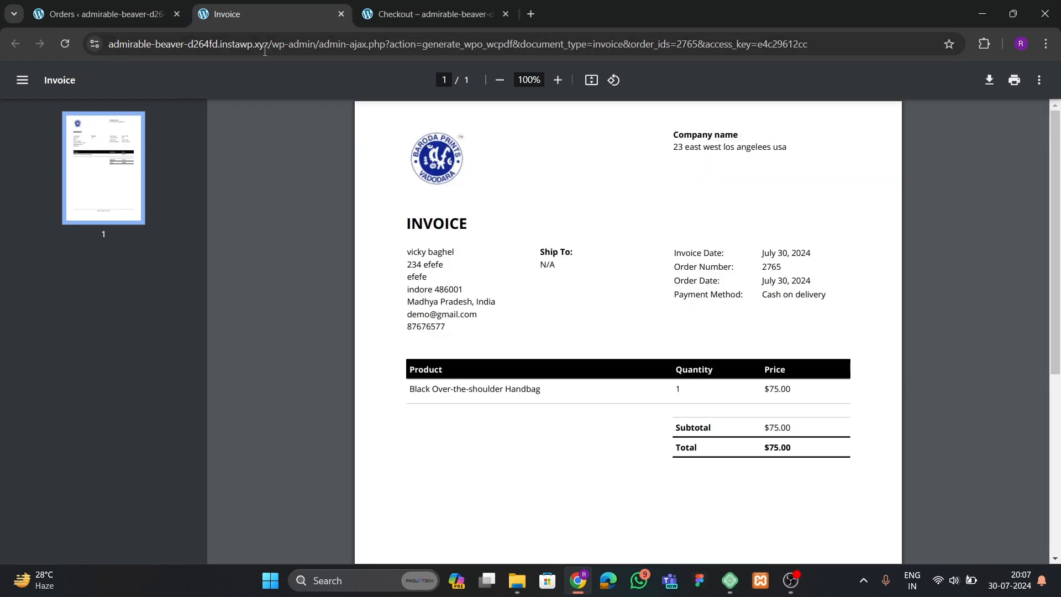
pyautogui.click(341, 13)
pyautogui.click(163, 17)
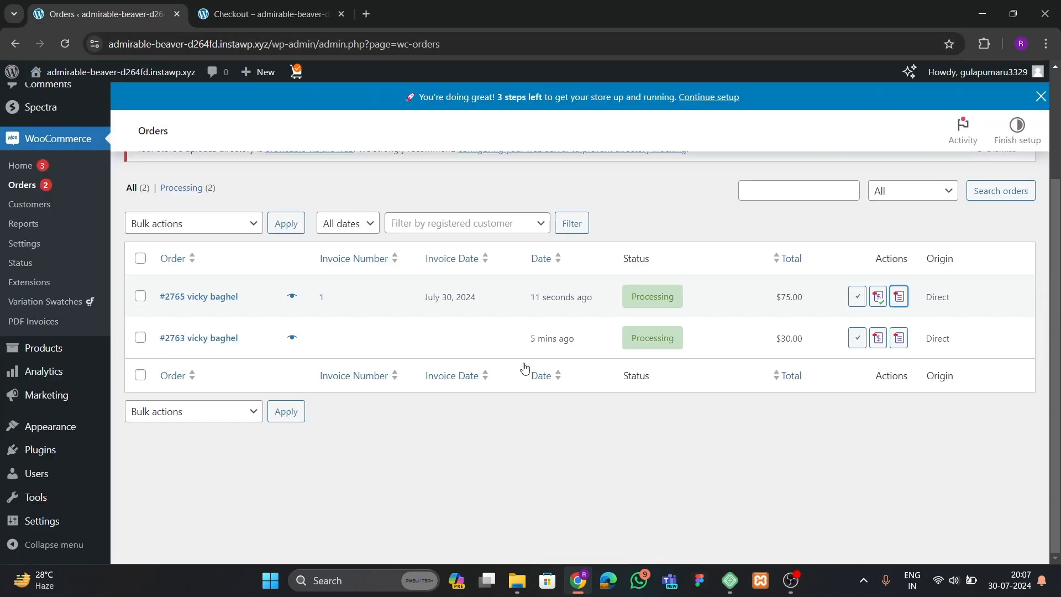
# Open the handbag order's edit page and create its PDF invoice and PDF packing slip from there.
pyautogui.click(210, 299)
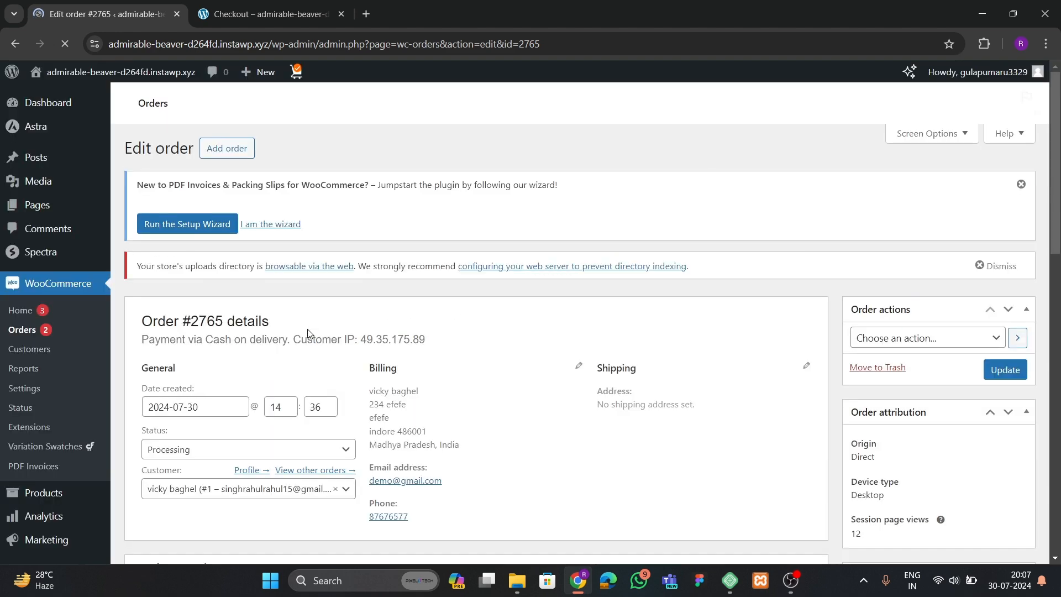
pyautogui.scroll(-15, 412, 354)
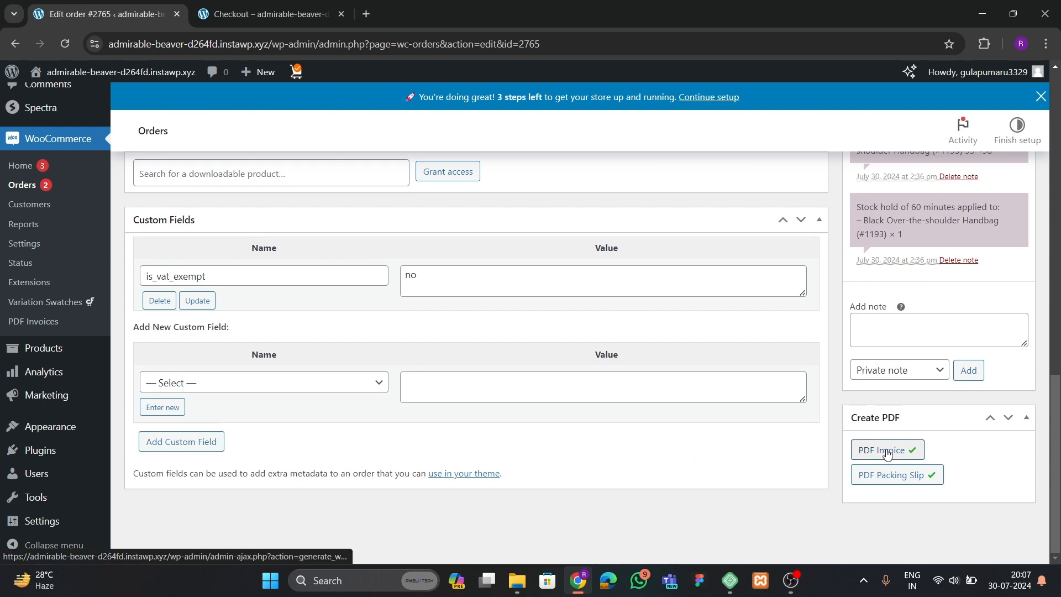
pyautogui.click(888, 455)
pyautogui.click(119, 16)
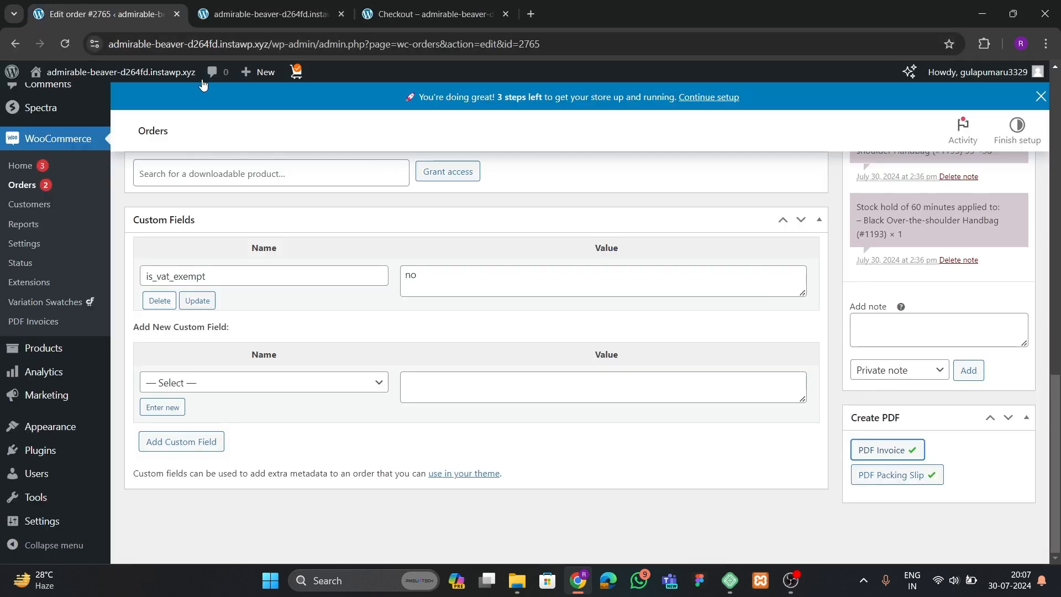
pyautogui.click(896, 475)
pyautogui.click(110, 14)
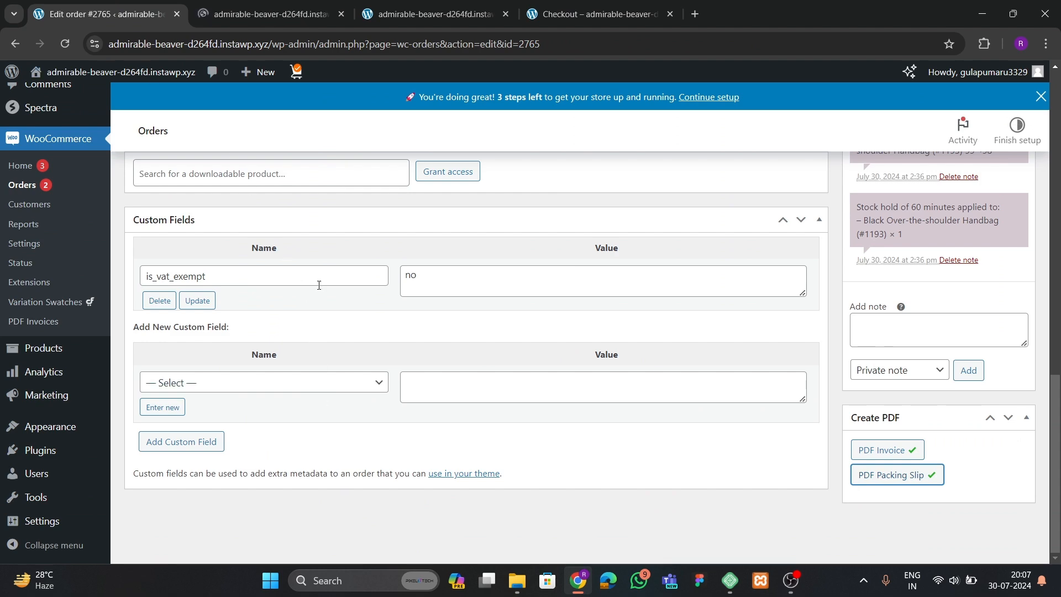
# Close the two opened PDF documents and the checkout page, keeping only the order's edit page open.
pyautogui.scroll(15, 241, 327)
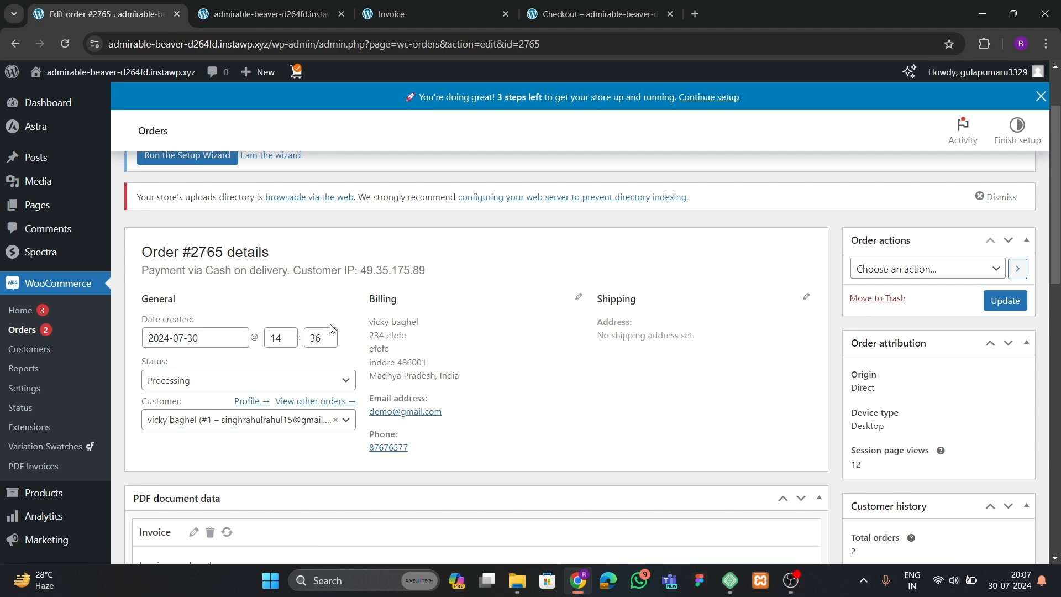
pyautogui.scroll(2, 393, 324)
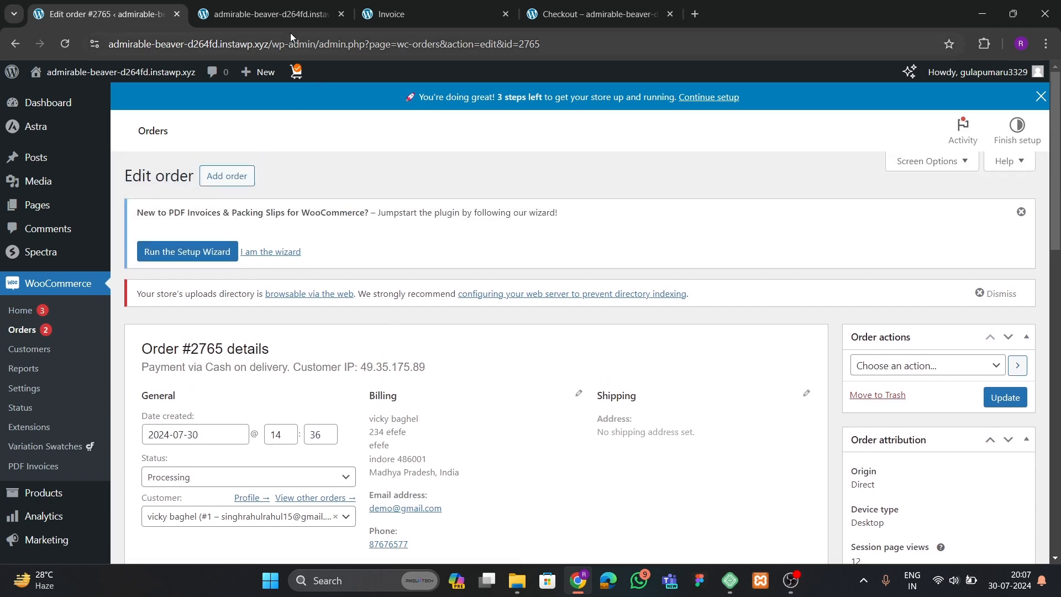
pyautogui.click(293, 15)
pyautogui.click(341, 14)
pyautogui.click(341, 14)
pyautogui.click(341, 14)
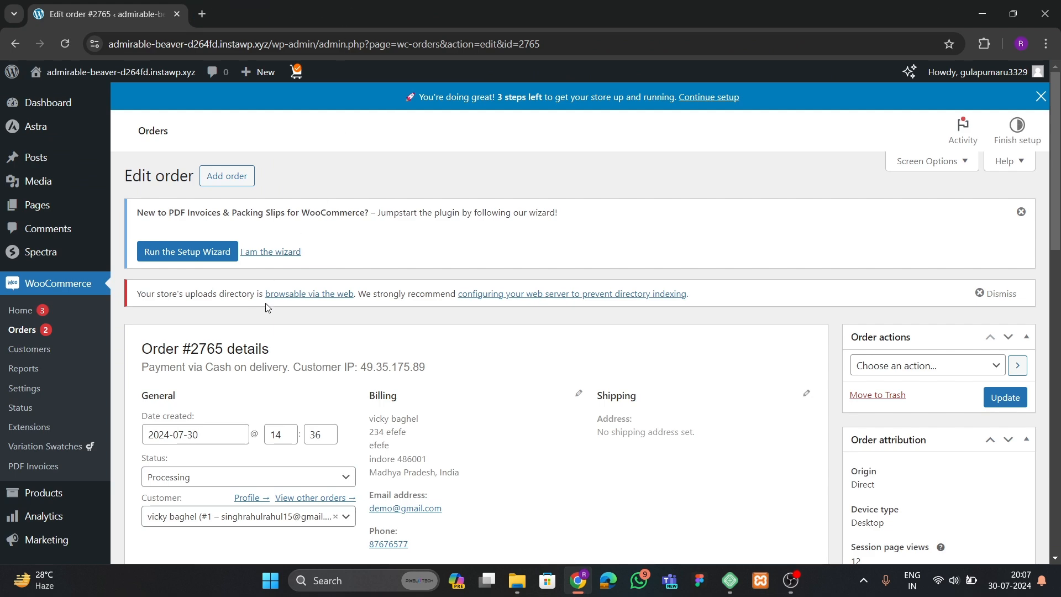